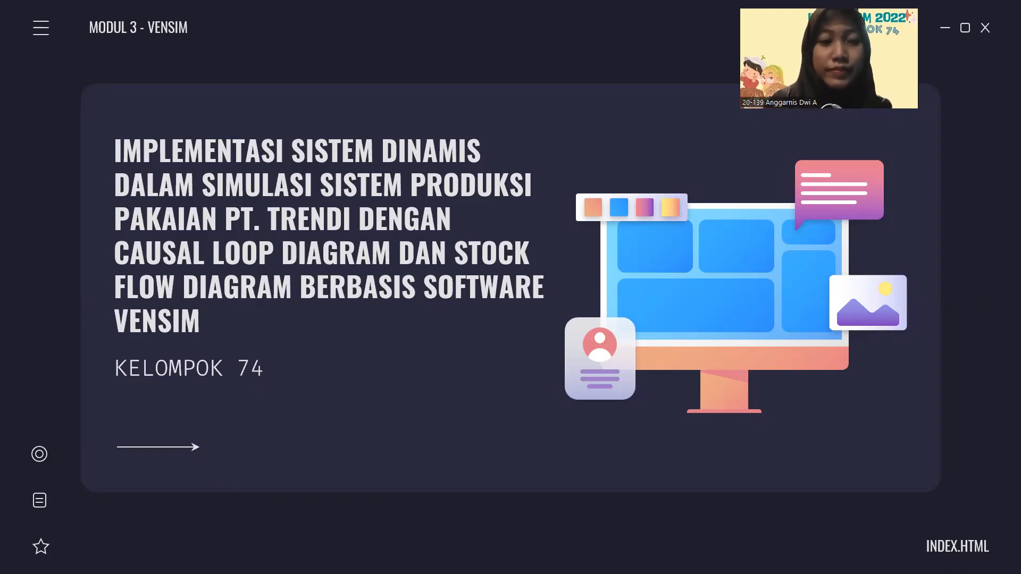
click(46, 559)
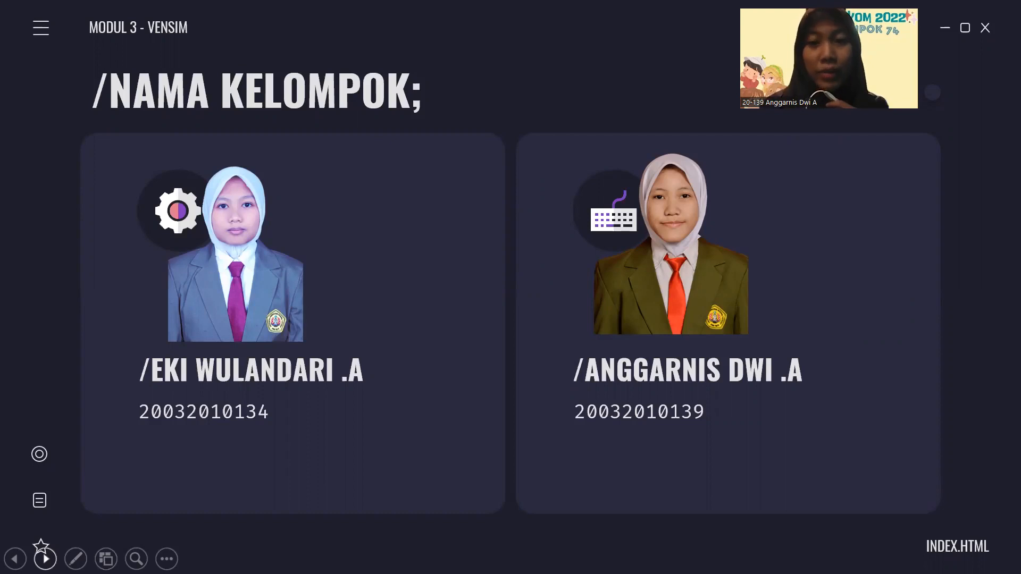
click(45, 559)
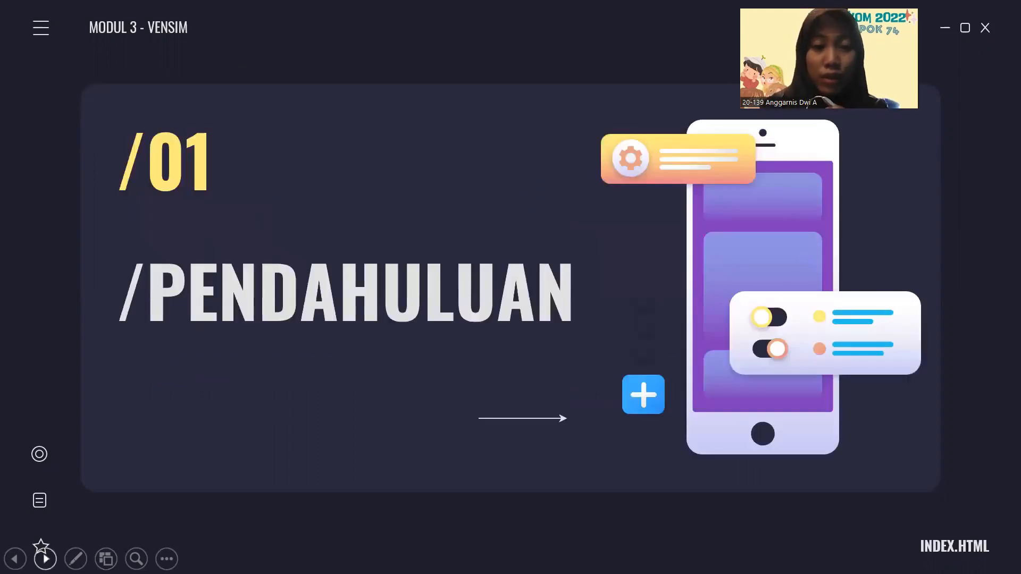
click(45, 559)
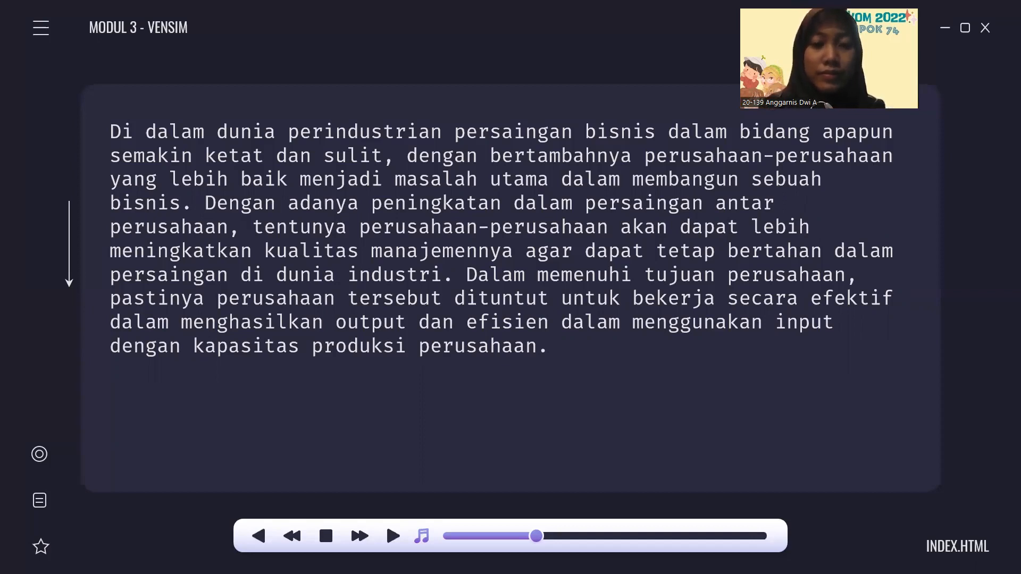
click(45, 559)
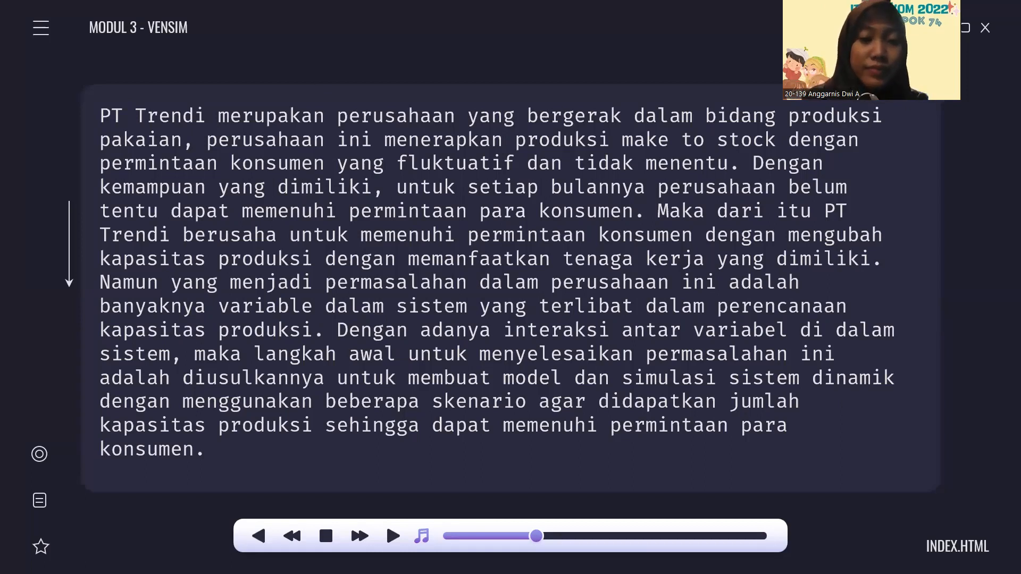
click(46, 559)
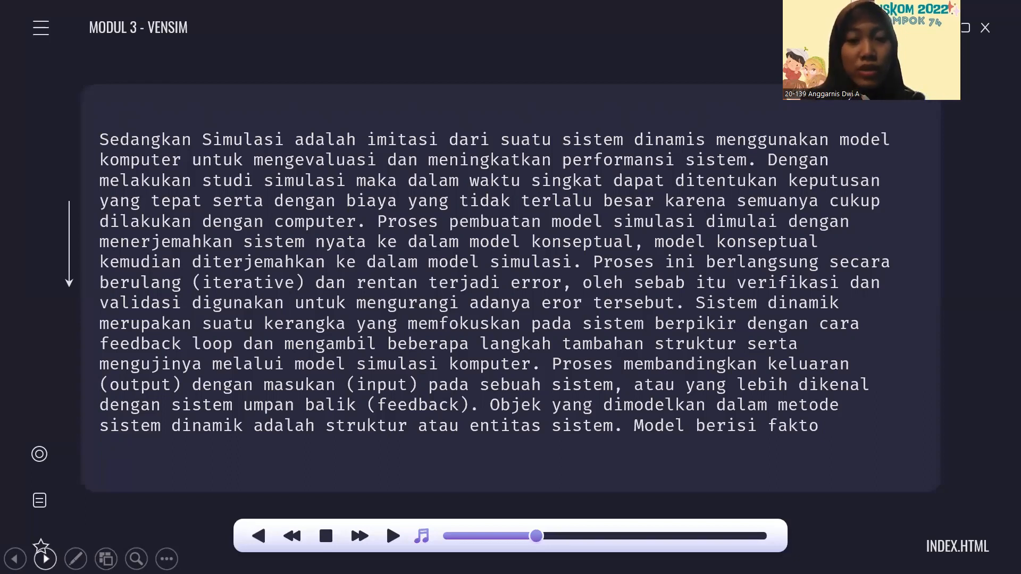
click(45, 558)
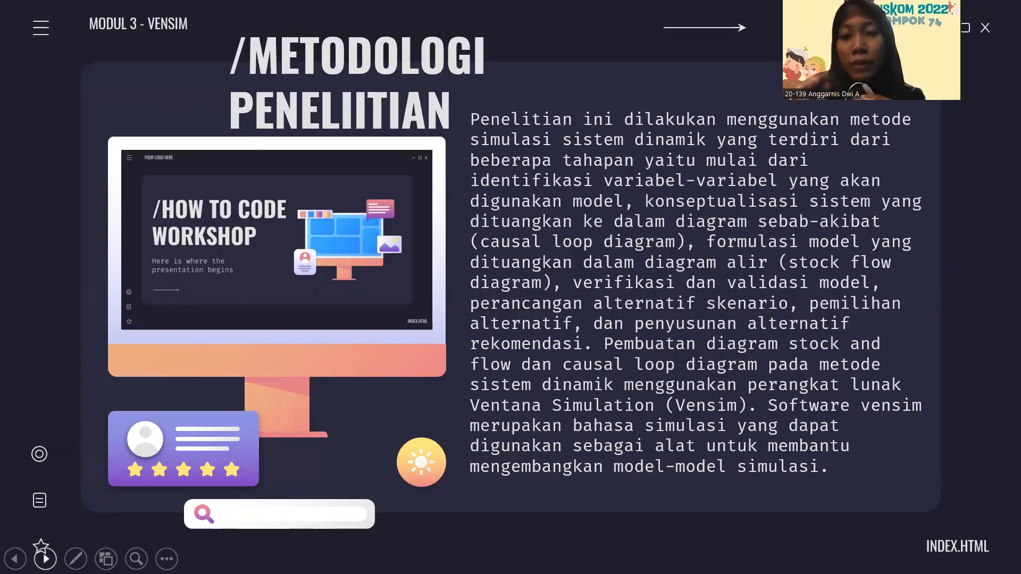
click(45, 559)
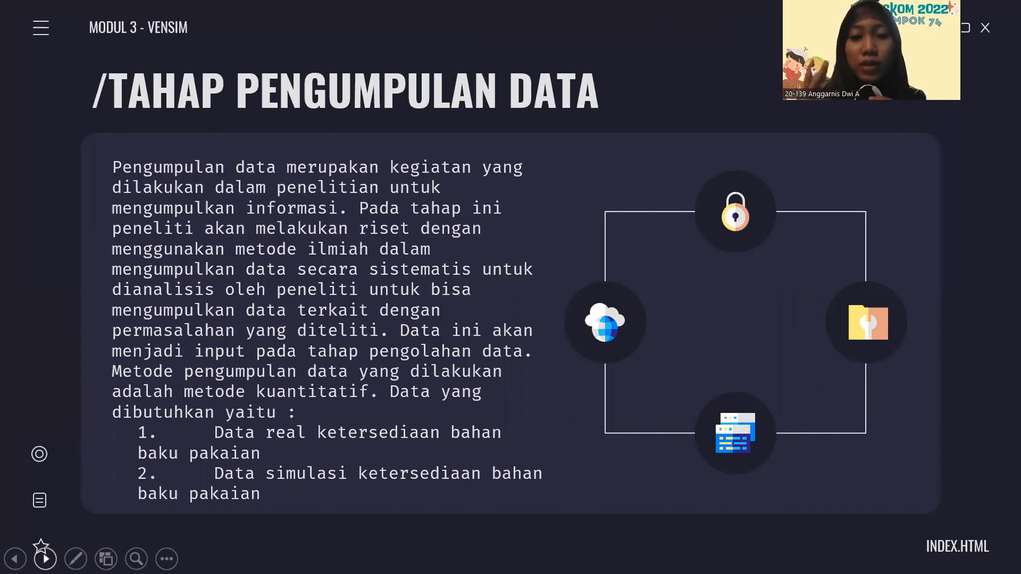
click(46, 559)
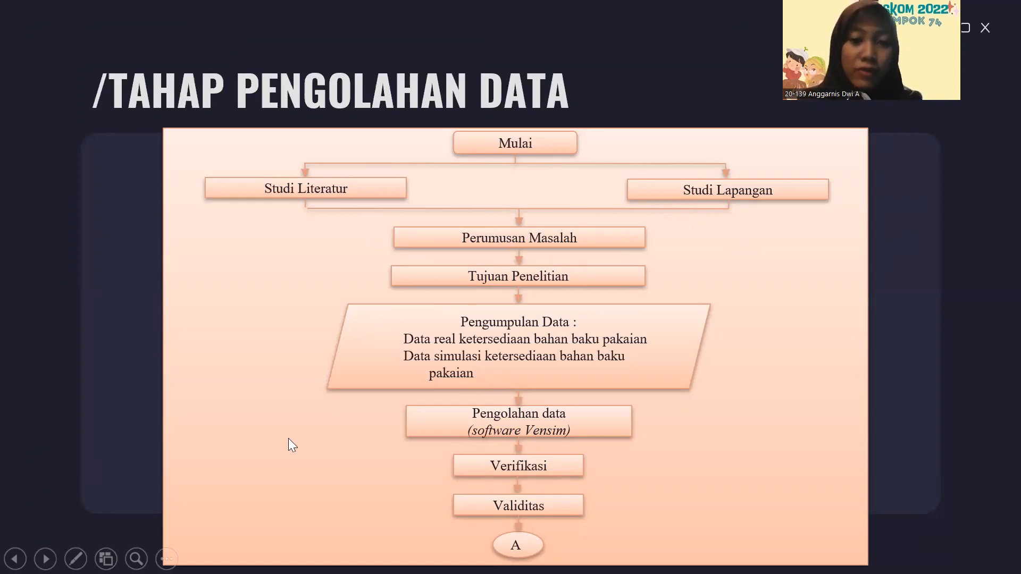
click(45, 559)
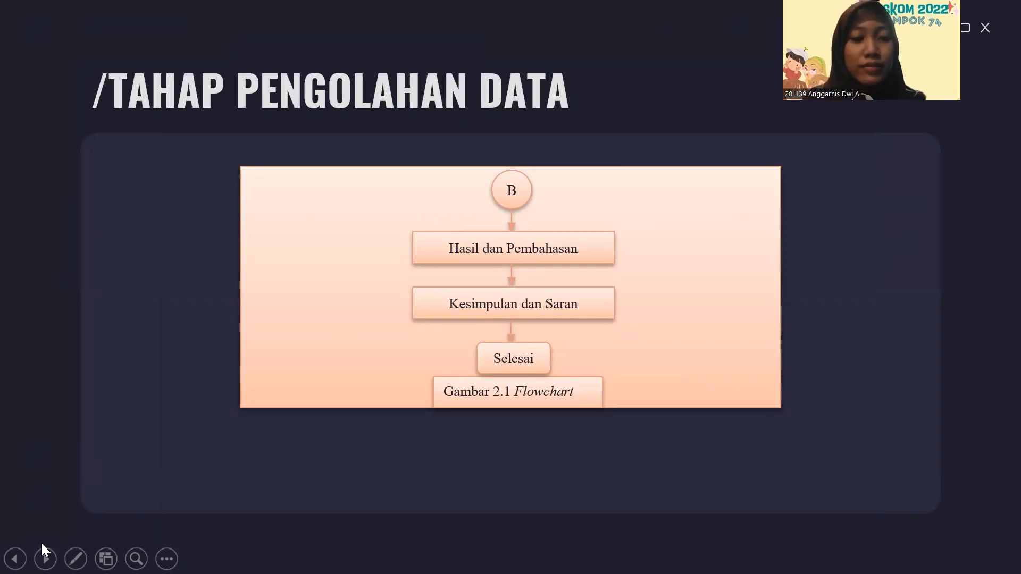
click(45, 558)
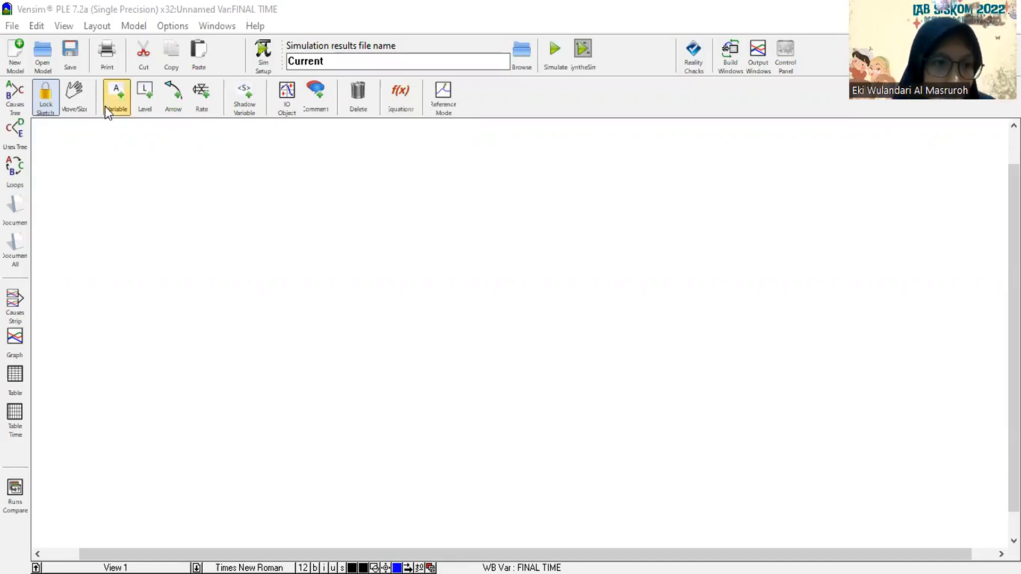
Add a variable named "Ketersediaan Produk Pakaian" in the left half of the empty sketch.
click(126, 295)
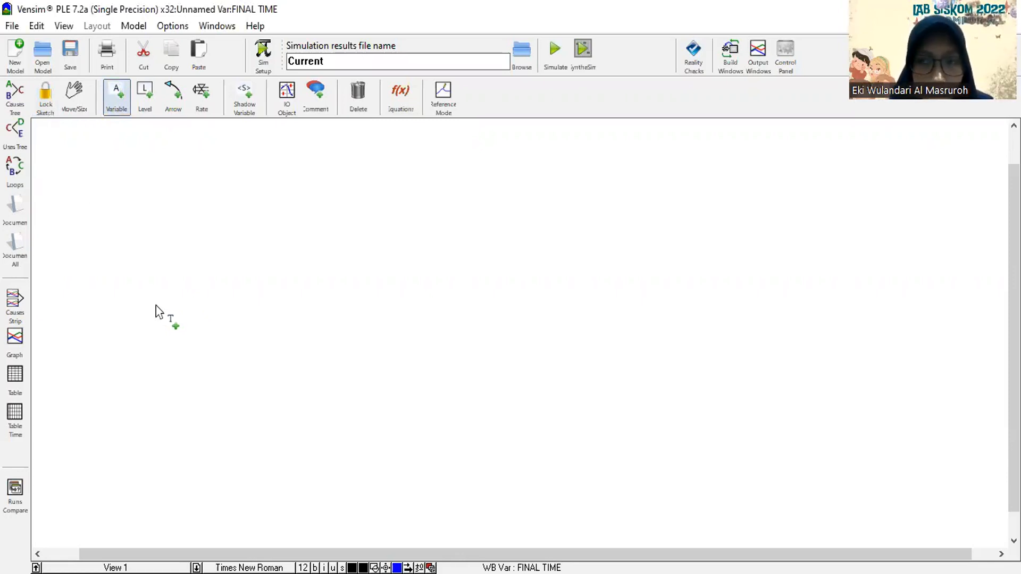
click(272, 346)
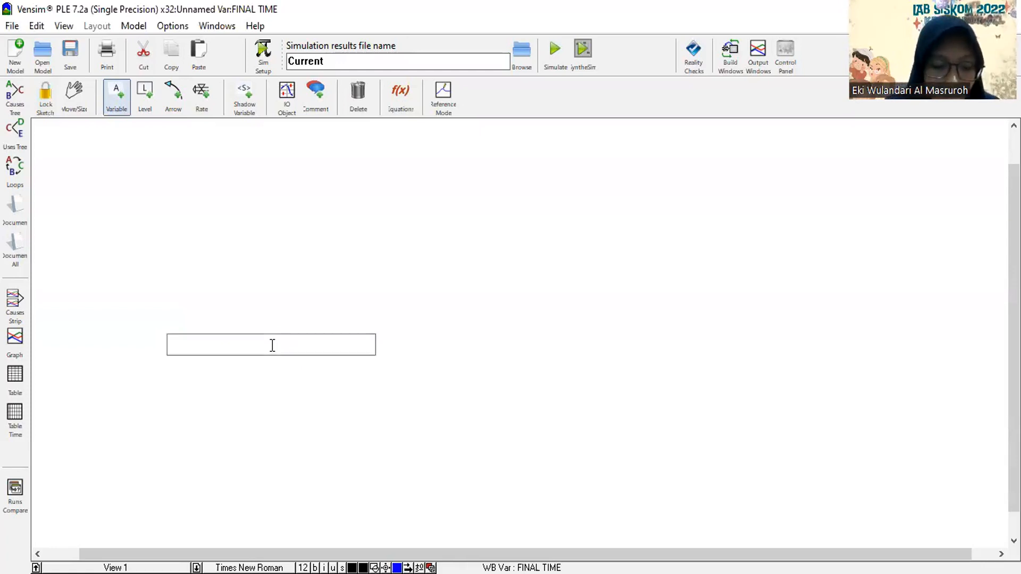
text(K)
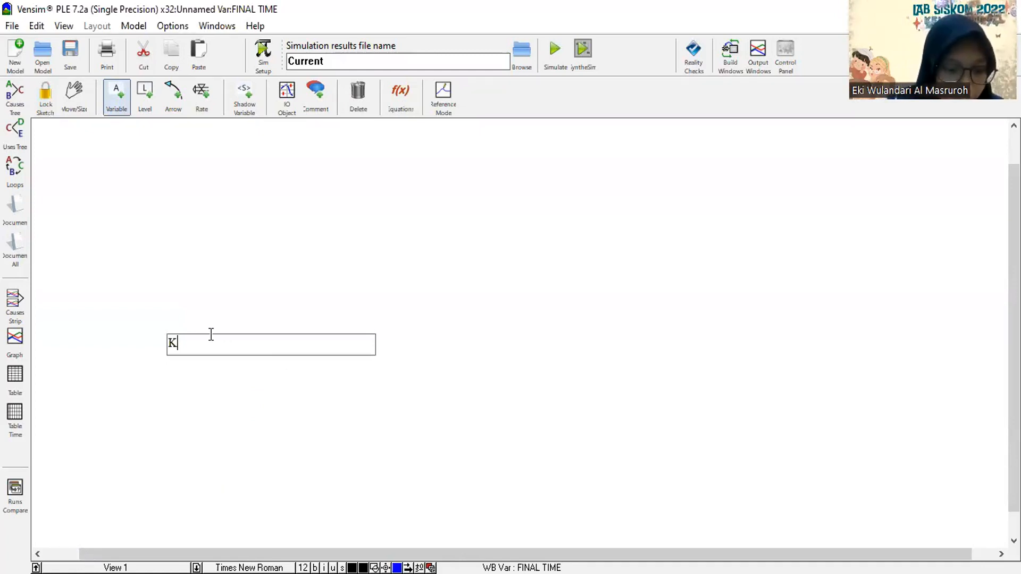
text(etersed)
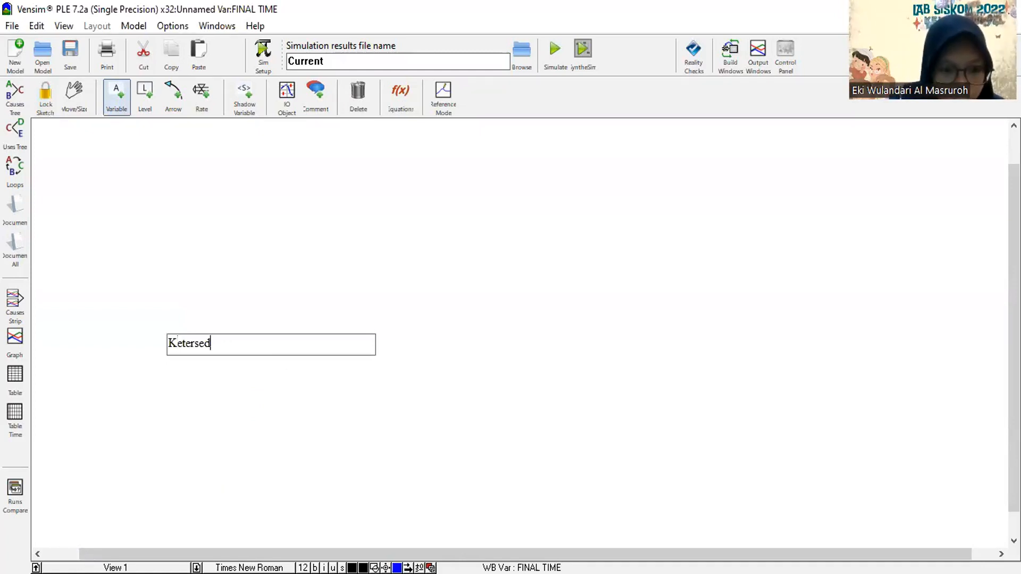
key(BackSpace)
key(BackSpace)
key(BackSpace)
key(BackSpace)
key(BackSpace)
key(BackSpace)
key(BackSpace)
key(BackSpace)
text(Ketersediaan P)
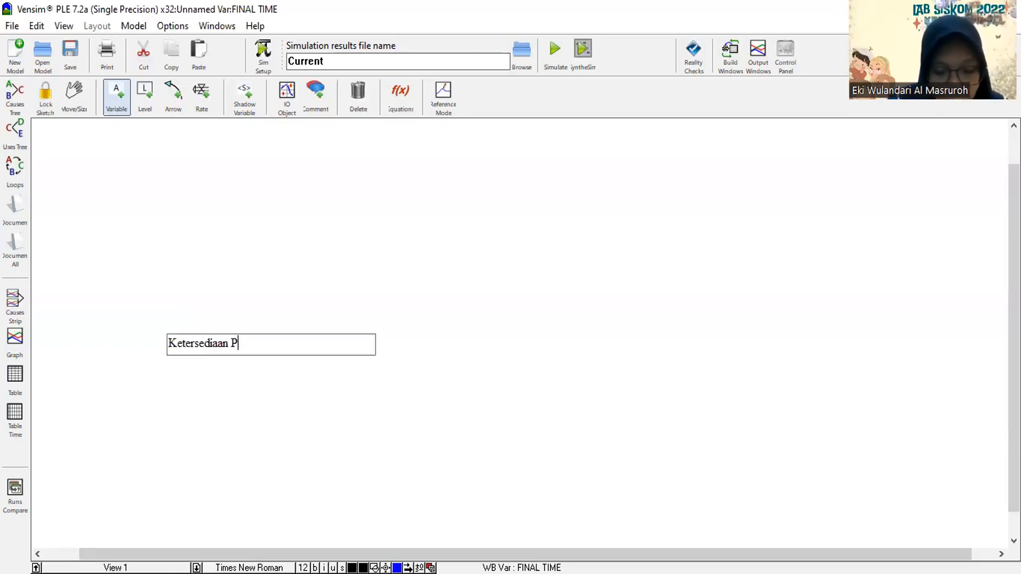
text(roduk P)
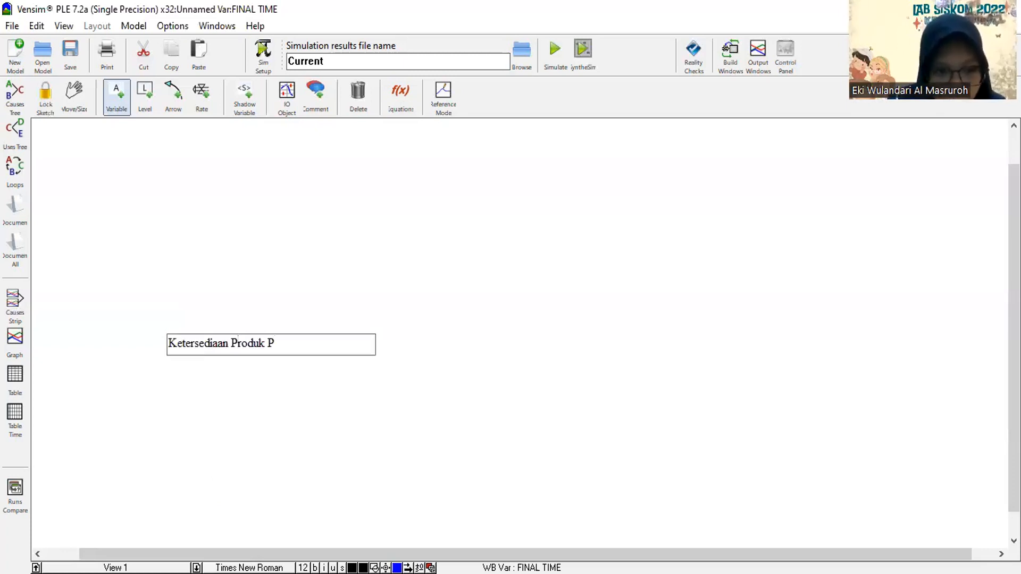
text(q)
key(BackSpace)
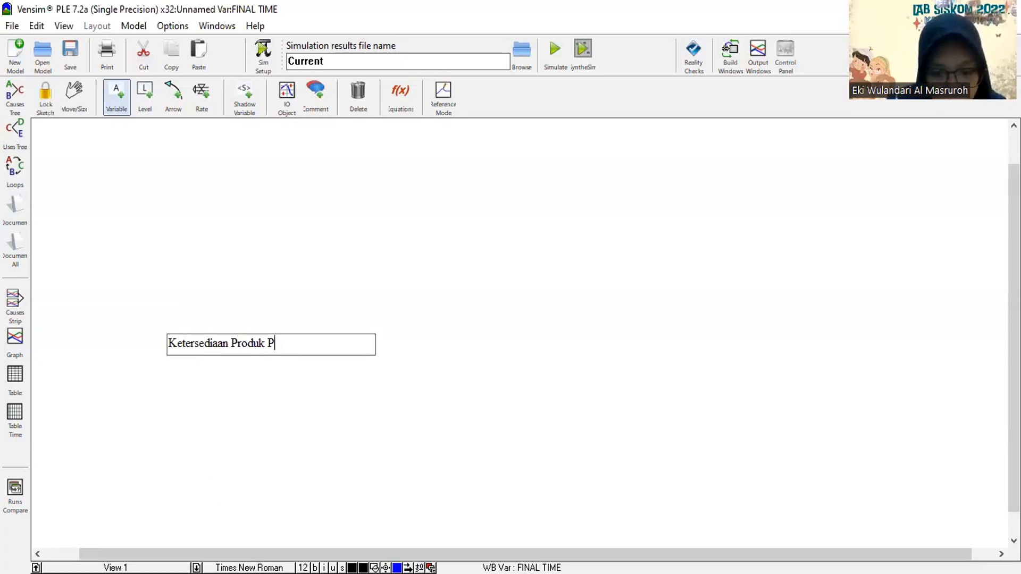
text(akaian)
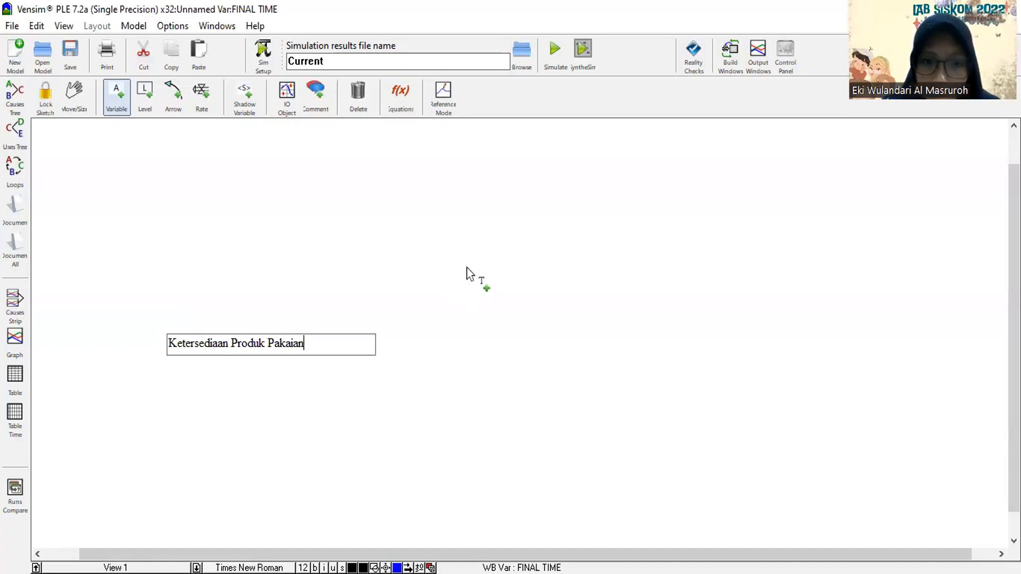
Add a variable named "Produk Cacat" above and to the right of Ketersediaan Produk Pakaian.
click(467, 268)
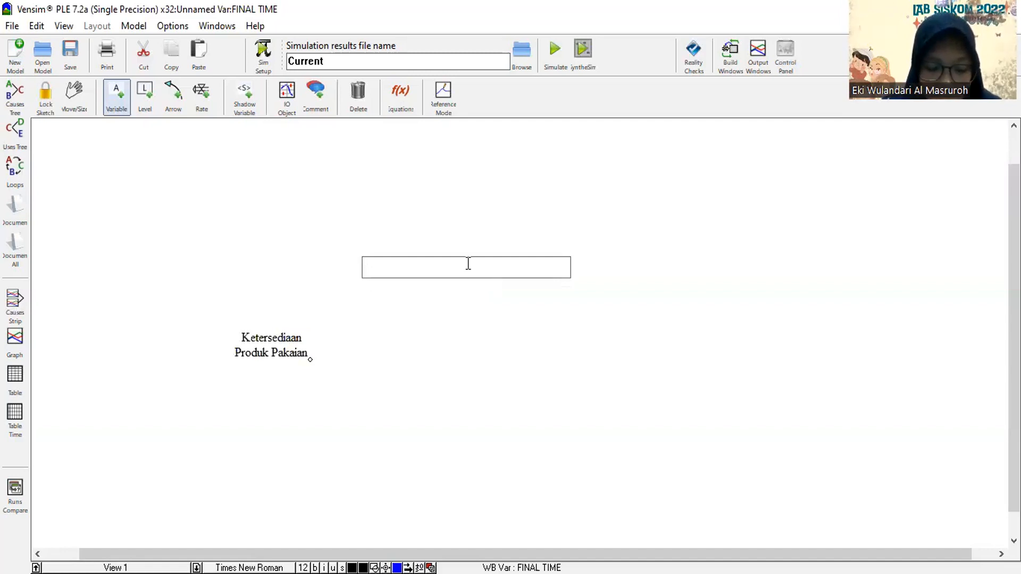
text(Pro)
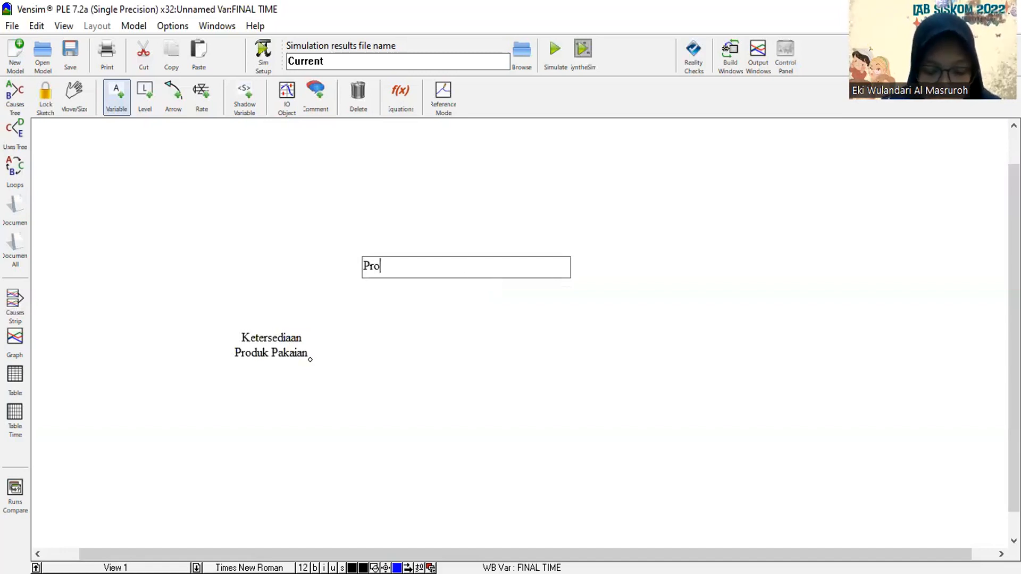
text(duk)
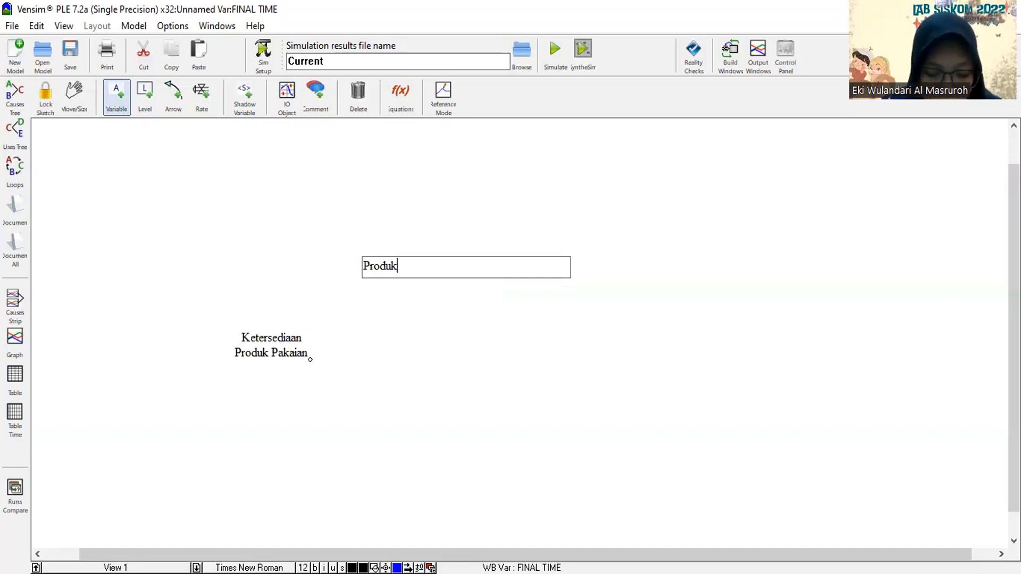
text( Cacat)
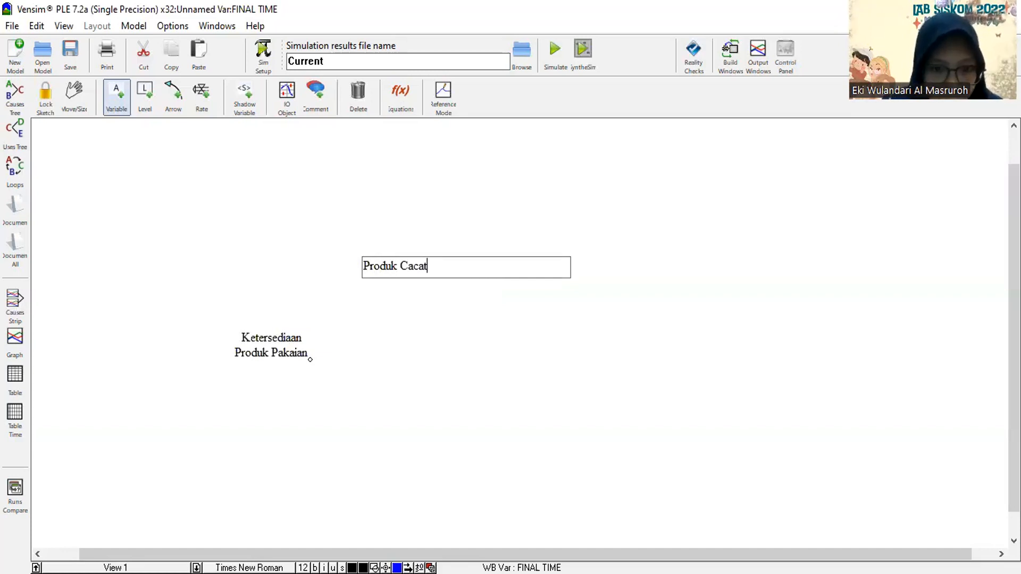
key(Return)
Add a variable named "Produk Bernoda" above and slightly to the right of Produk Cacat.
click(513, 202)
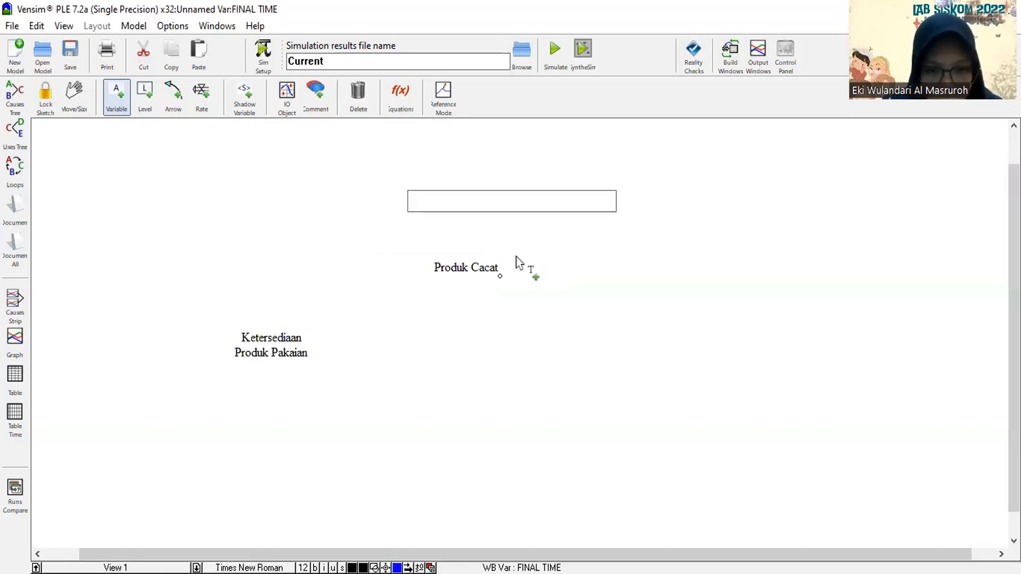
text(p)
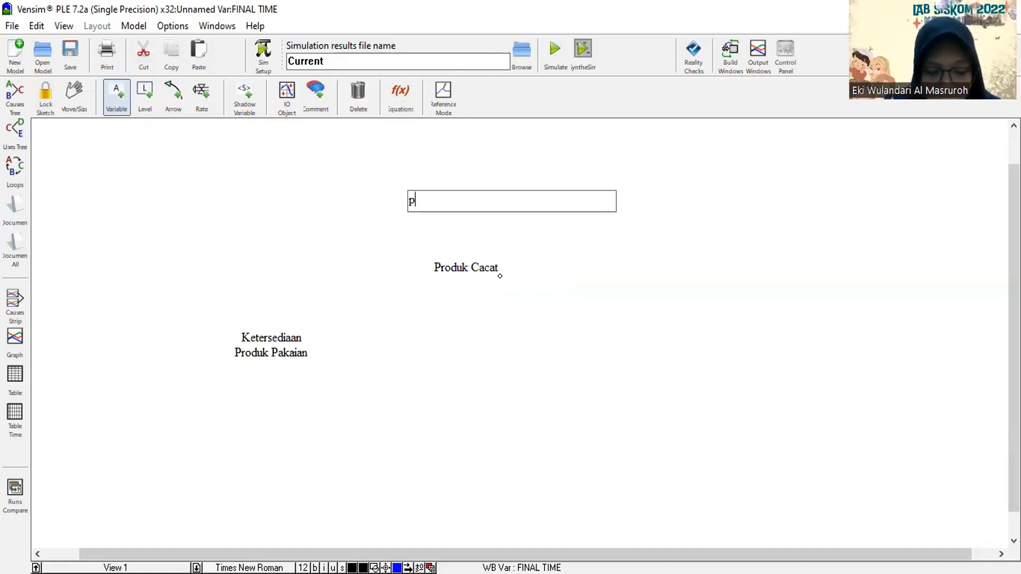
text(roduk)
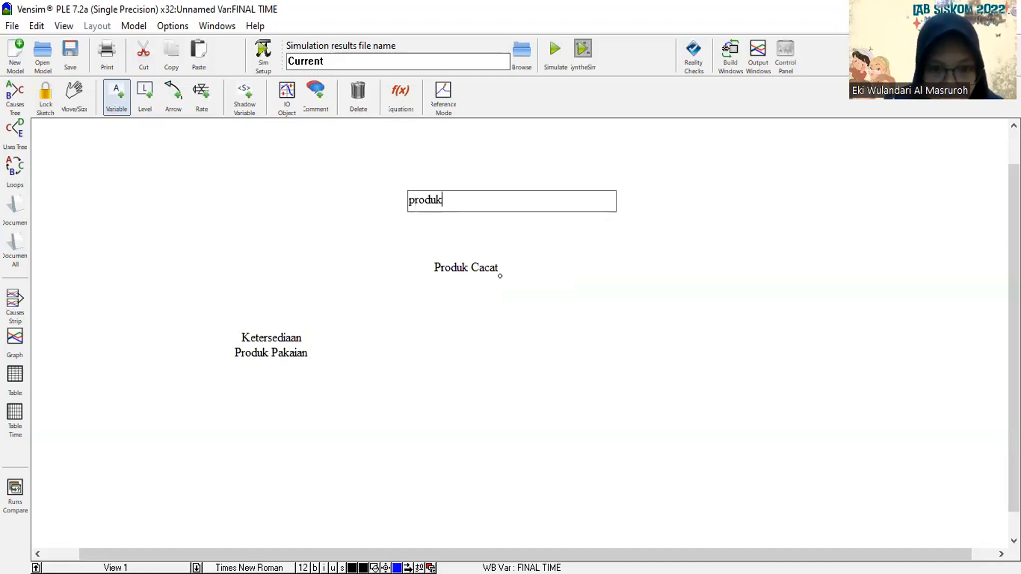
key(BackSpace)
key(BackSpace)
key(BackSpace)
key(BackSpace)
key(BackSpace)
key(BackSpace)
text(Pr)
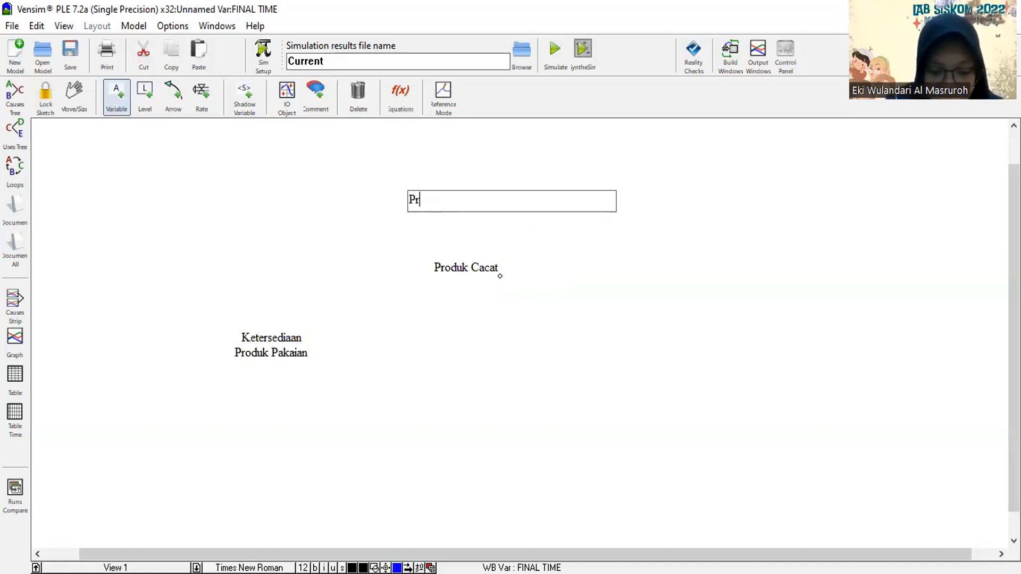
text(oduk Be)
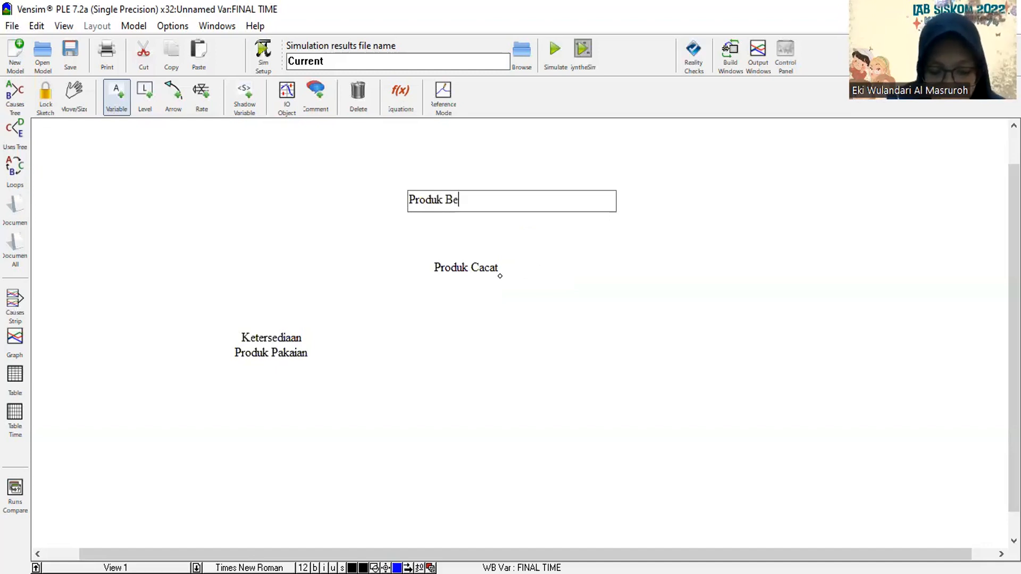
text(rnoda)
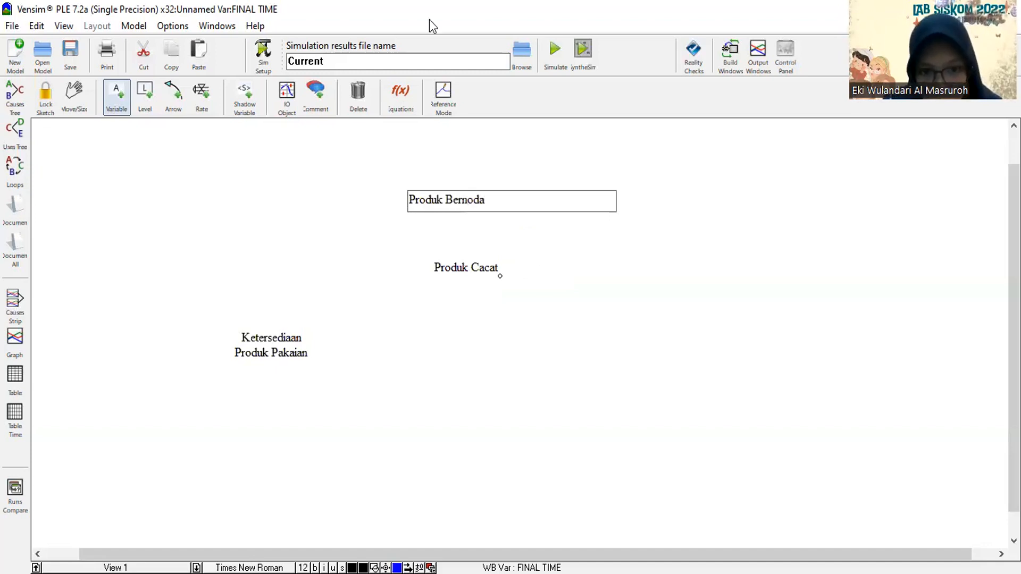
Add a variable named "Produk Sobek" below and slightly to the right of Produk Cacat.
click(537, 317)
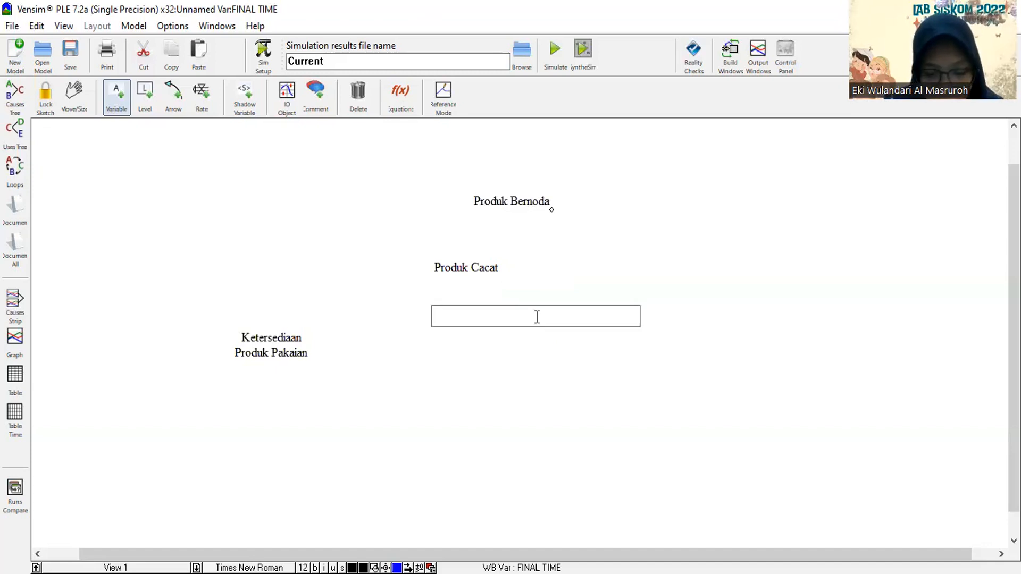
text(Pr)
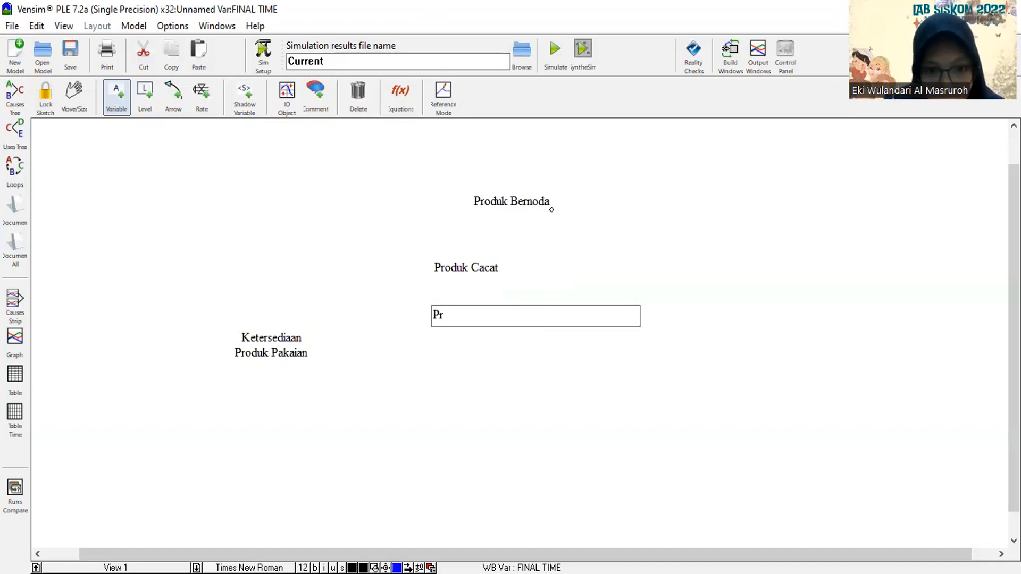
text(oduk)
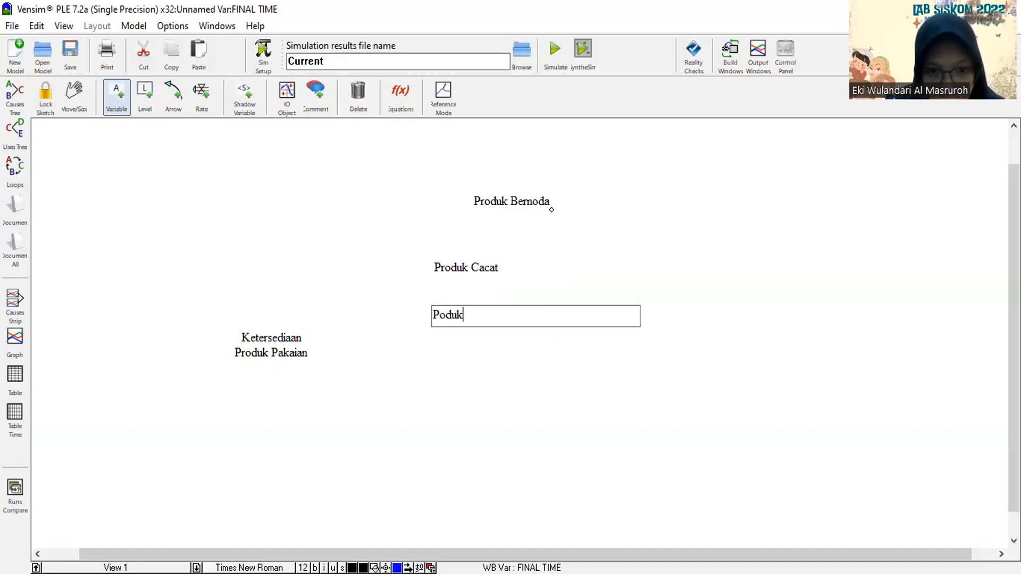
key(BackSpace)
key(BackSpace)
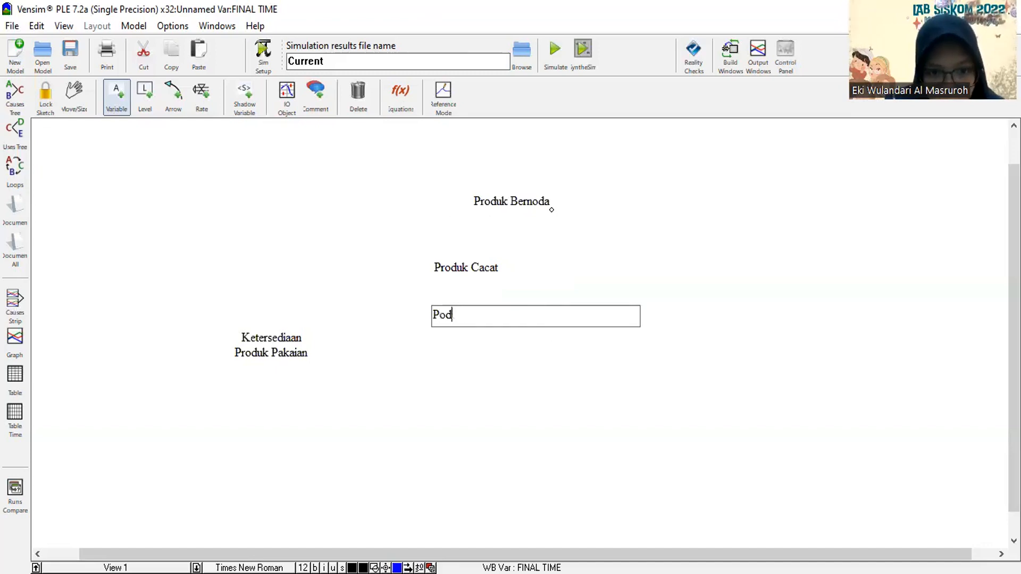
key(BackSpace)
key(BackSpace)
text(roduk)
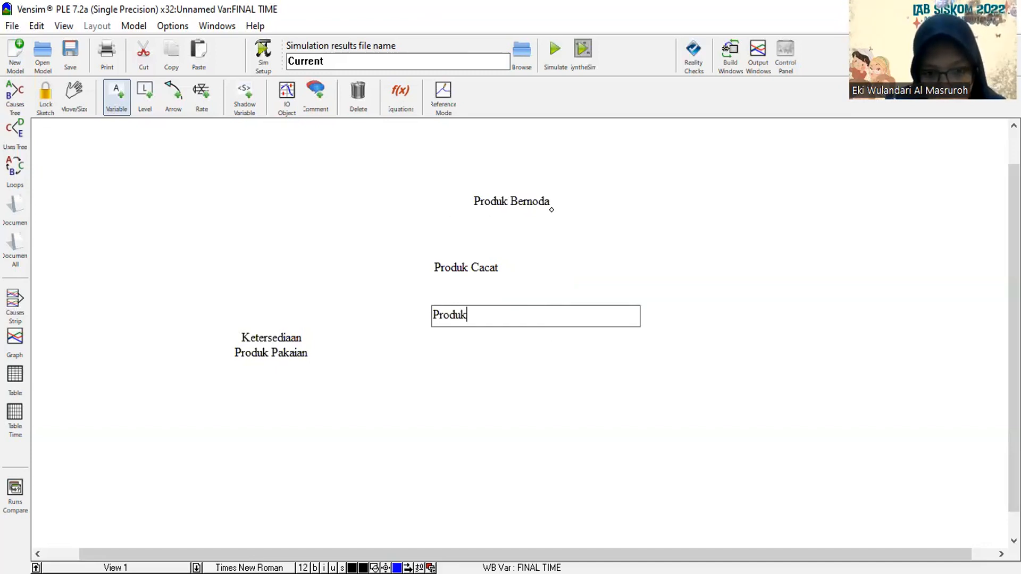
text( S)
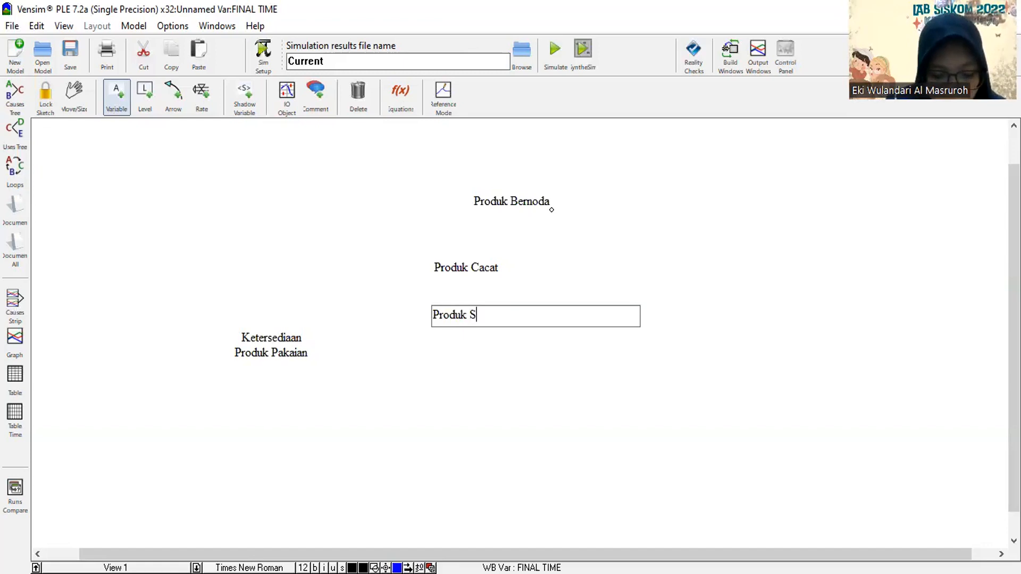
text(obek)
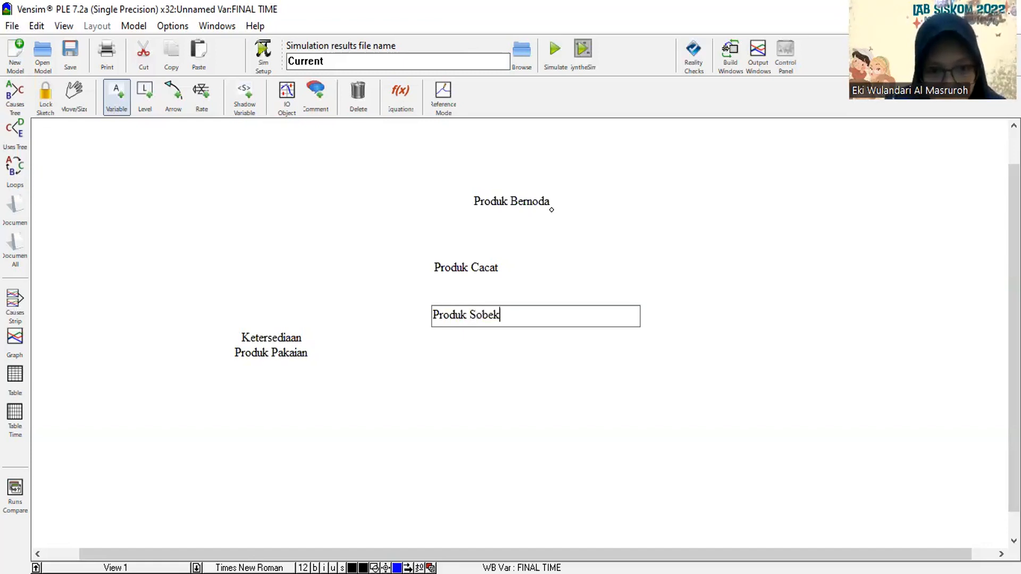
Add a variable named "Produk pakaian" above and to the left of Ketersediaan Produk Pakaian.
click(167, 259)
text(Pr)
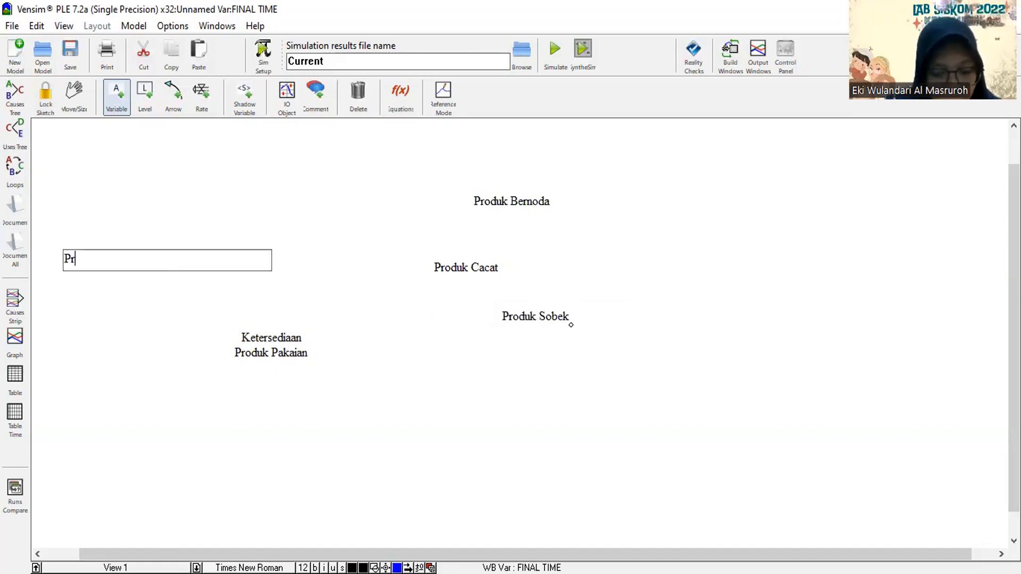
text(oduk)
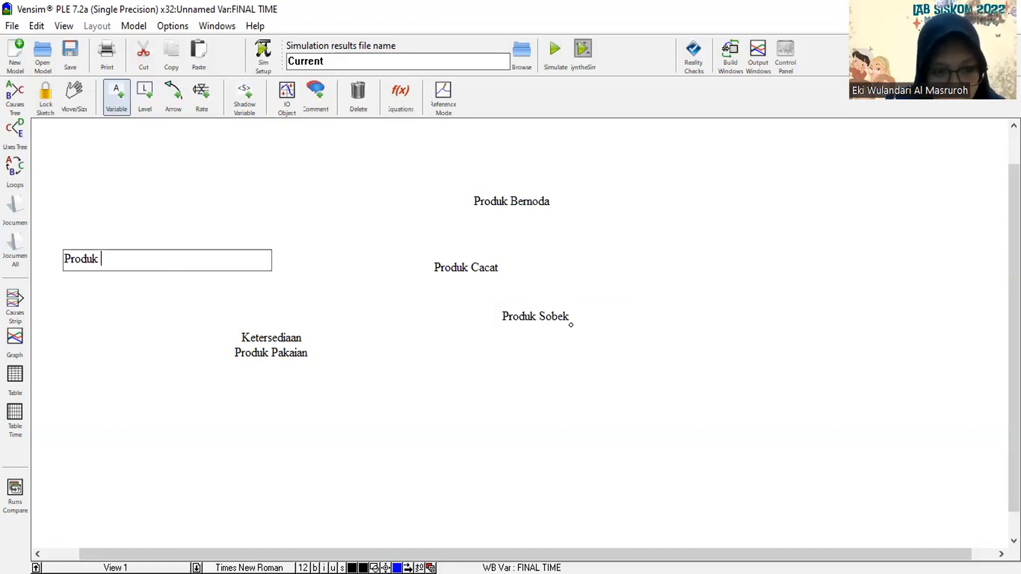
text( pak)
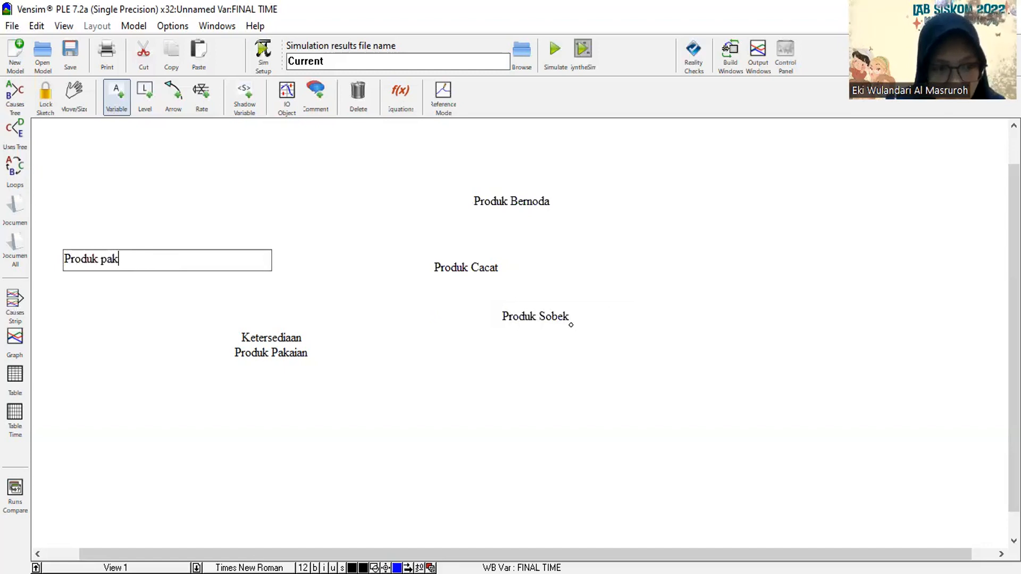
text(aian)
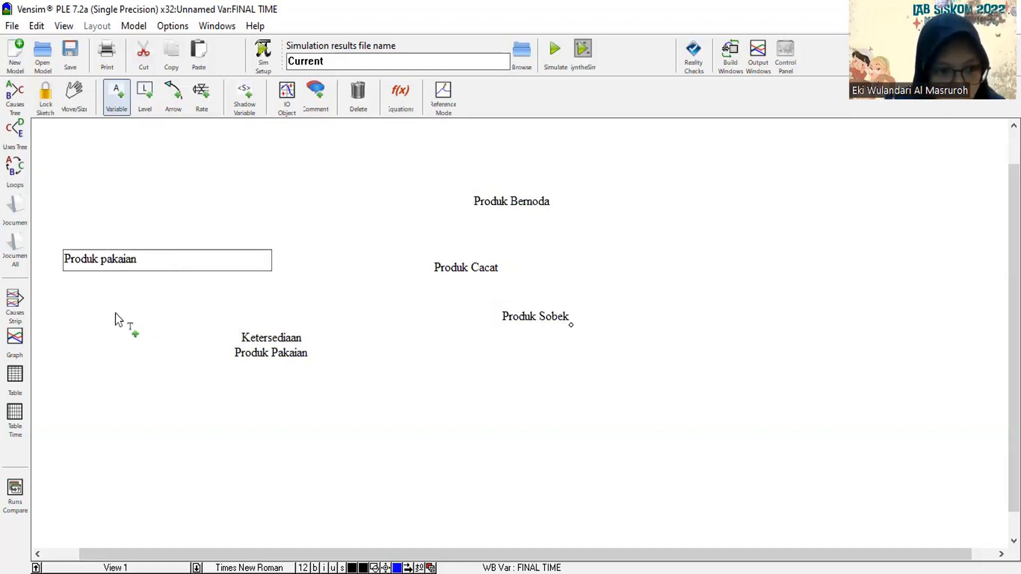
Add a variable named "Bahan satin" below and to the left of Produk pakaian.
click(98, 299)
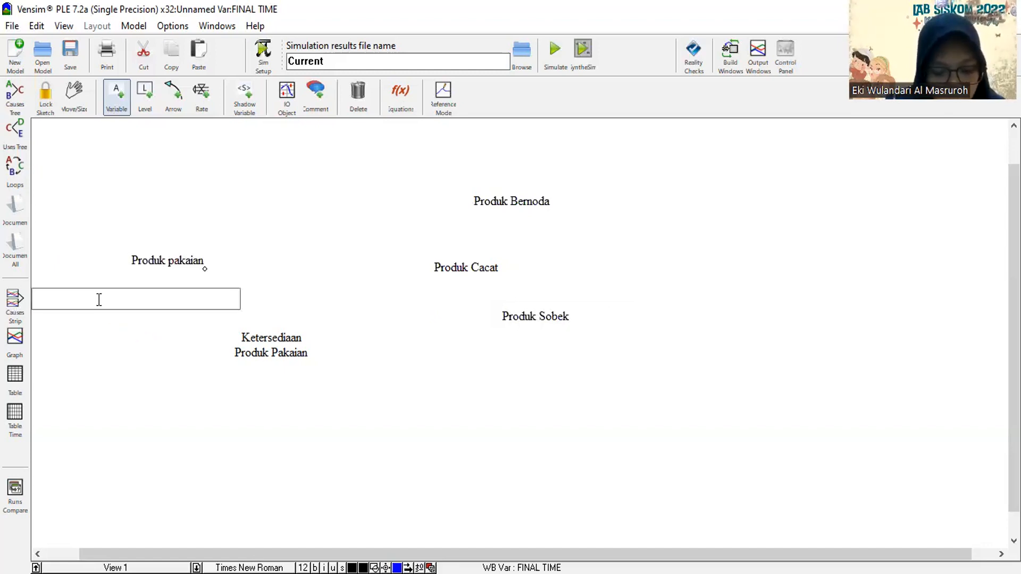
text(Ba)
text(han )
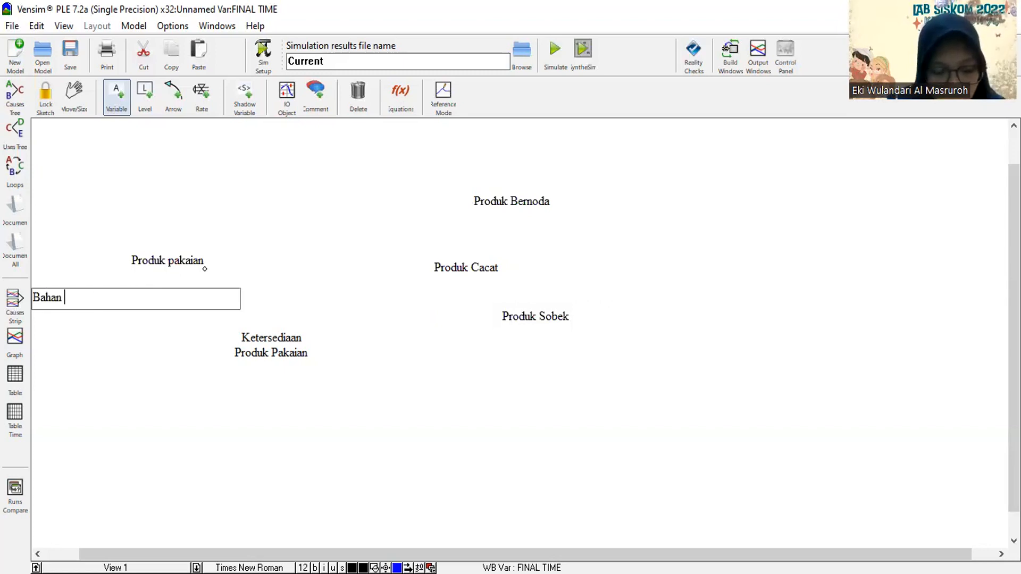
text(sar)
text(in)
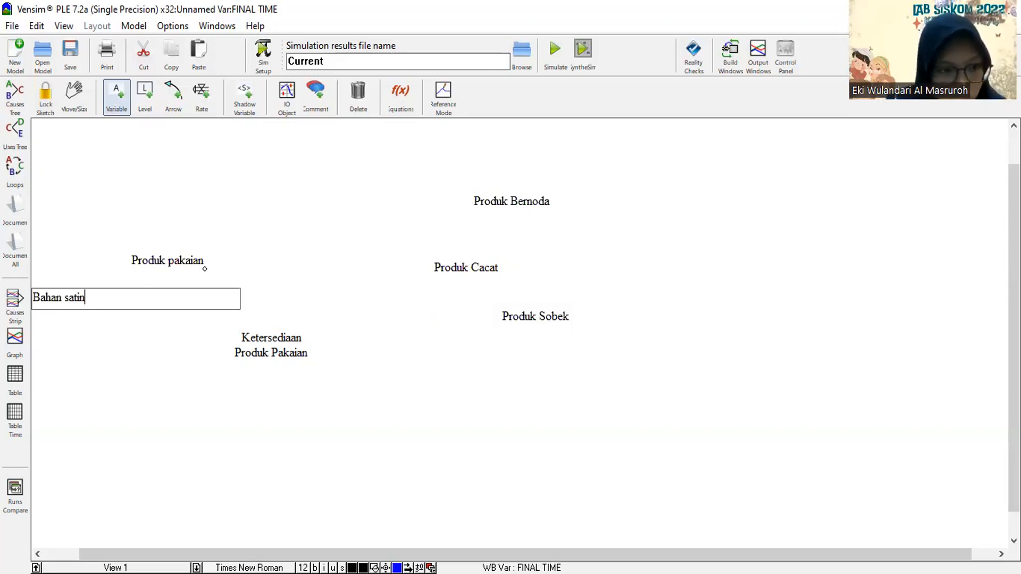
key(Return)
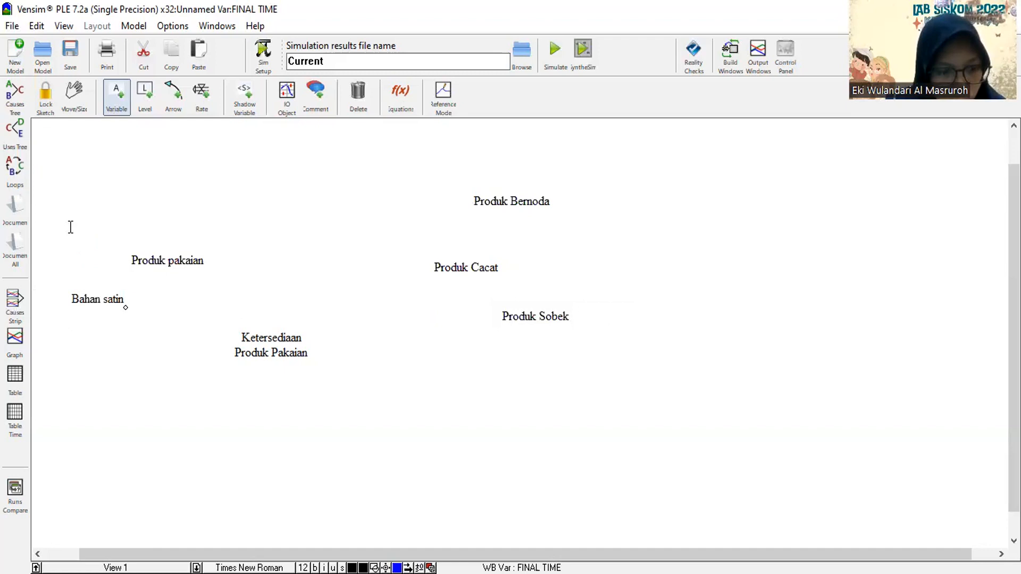
Add a variable named "bahan kaos" above and to the left of Produk pakaian.
click(69, 229)
text(bahan kao)
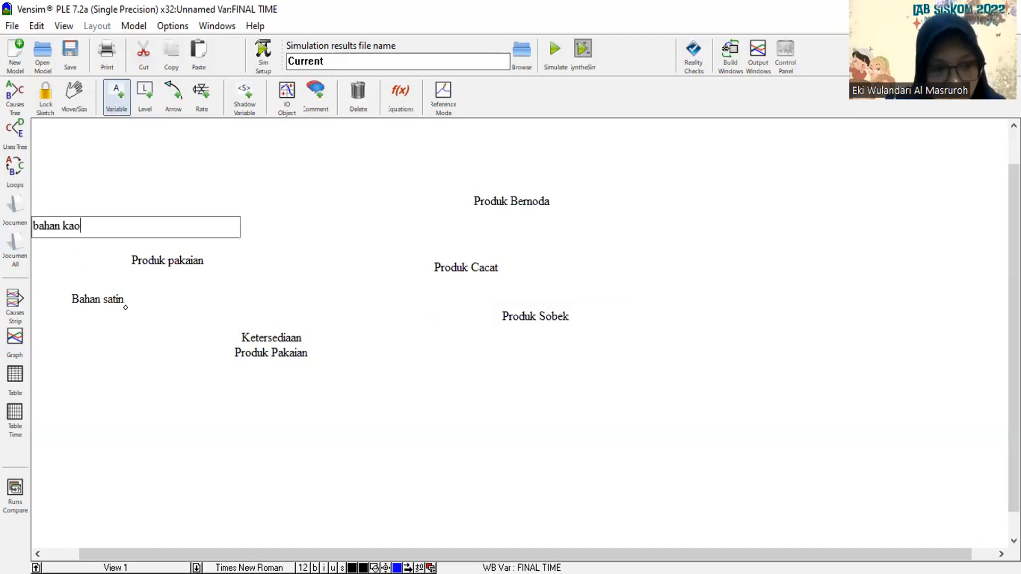
text(s)
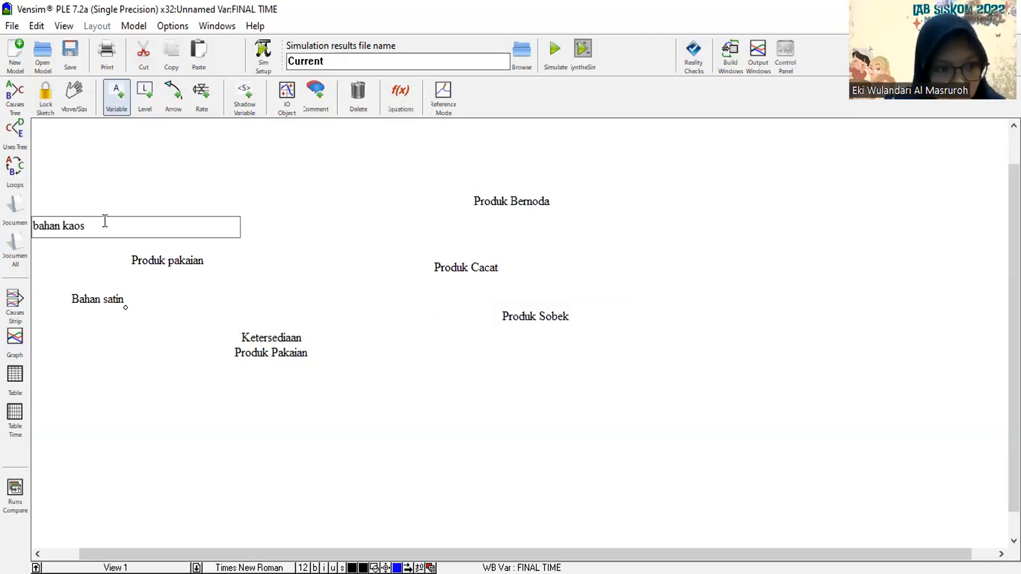
Add a variable named "Bahan polyester" above and slightly to the right of Produk pakaian.
click(196, 160)
text(B)
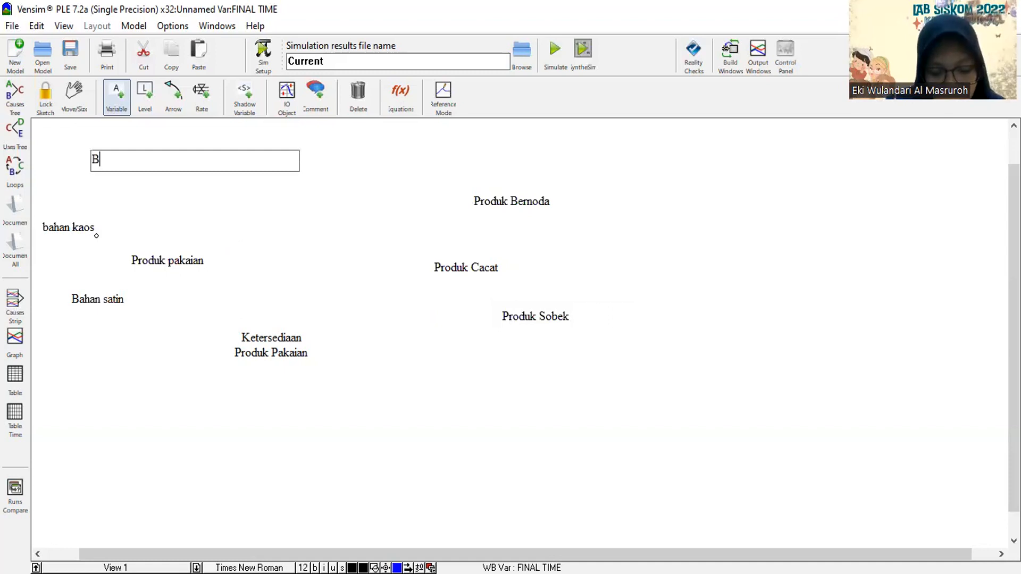
text(s)
key(BackSpace)
text(ah)
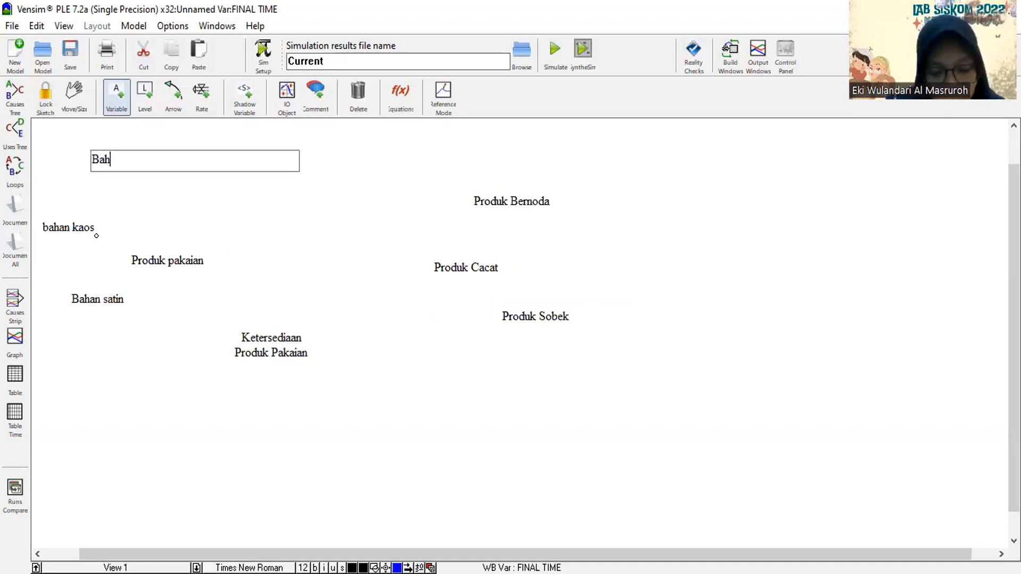
text(an pol)
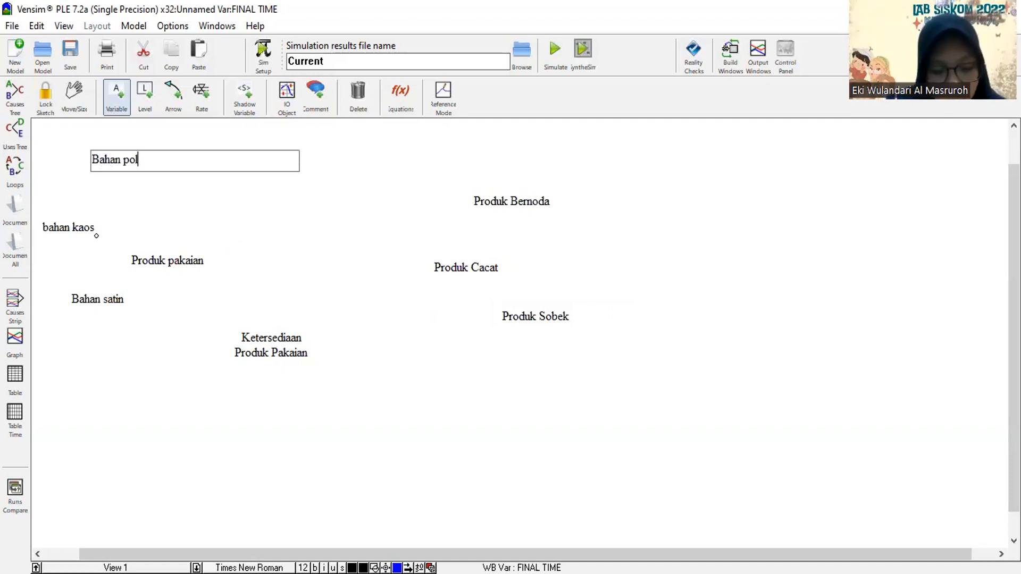
text(yester)
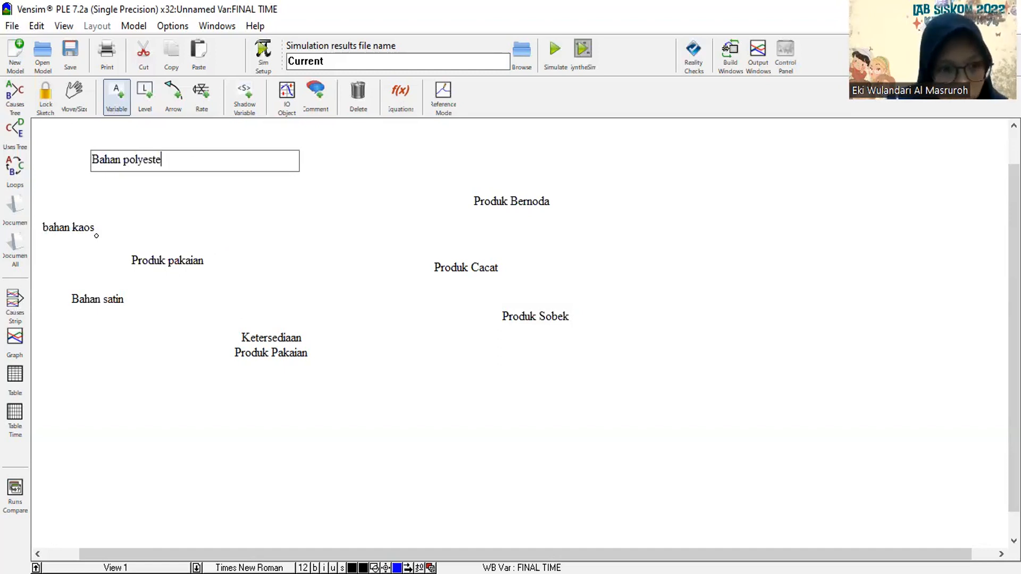
Add a variable named "Jumlah Permintaan" well below and to the left of Ketersediaan Produk Pakaian.
click(176, 464)
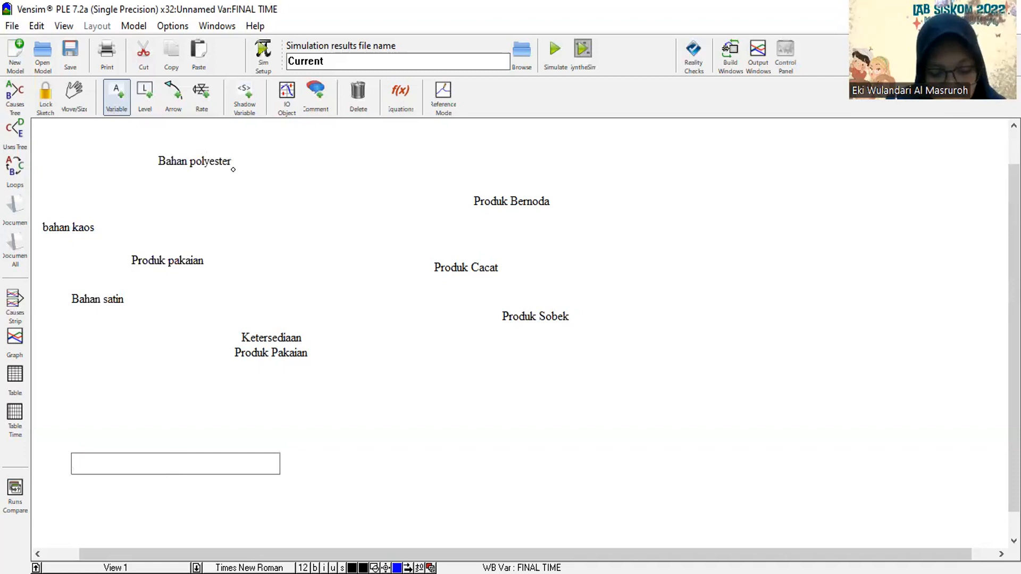
text(JUmlah per)
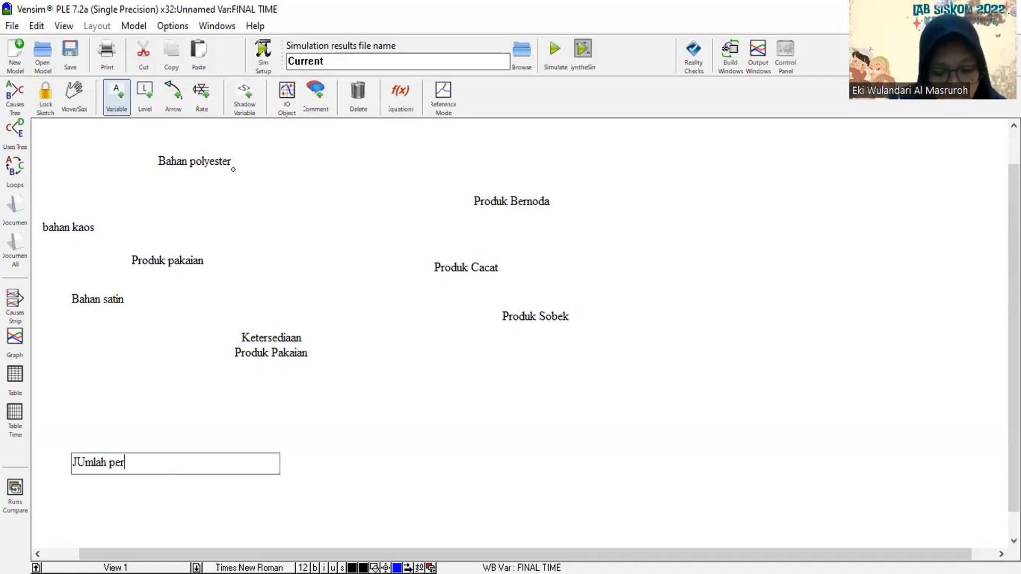
text(montaa)
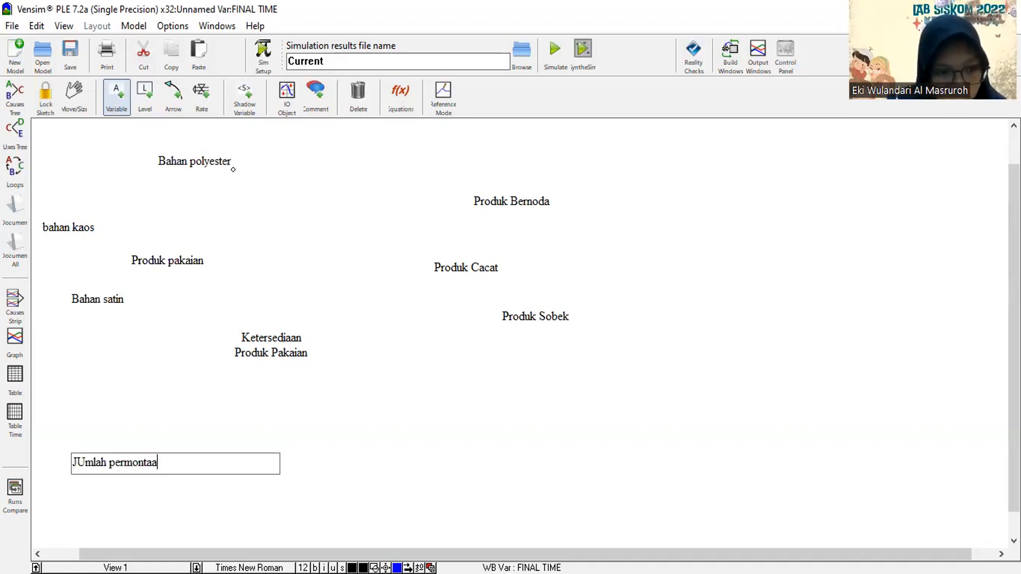
key(BackSpace)
key(BackSpace)
key(BackSpace)
key(BackSpace)
key(BackSpace)
key(BackSpace)
key(BackSpace)
key(BackSpace)
key(BackSpace)
key(BackSpace)
key(BackSpace)
key(BackSpace)
key(BackSpace)
key(BackSpace)
key(BackSpace)
key(BackSpace)
text(J)
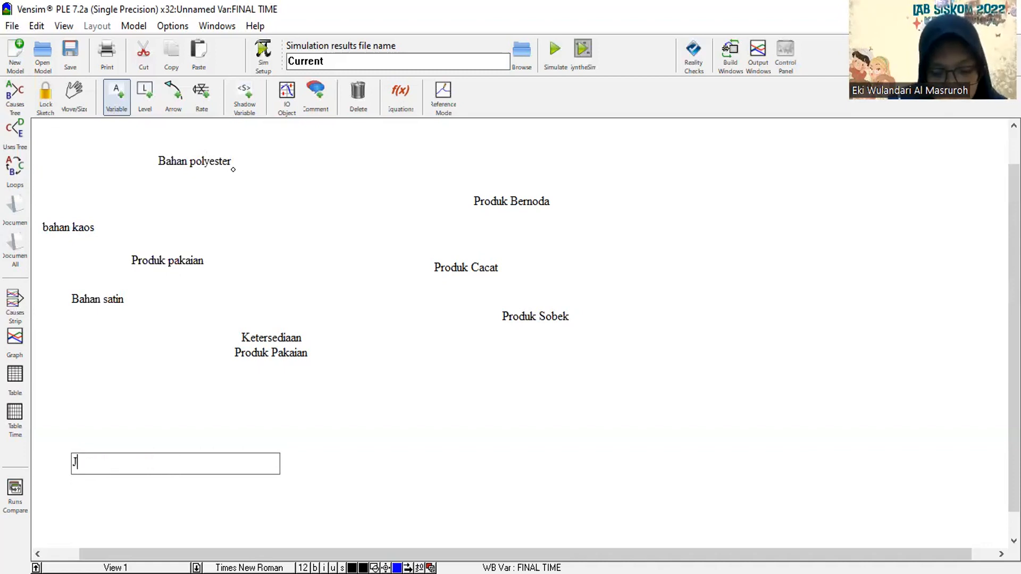
text(umlah )
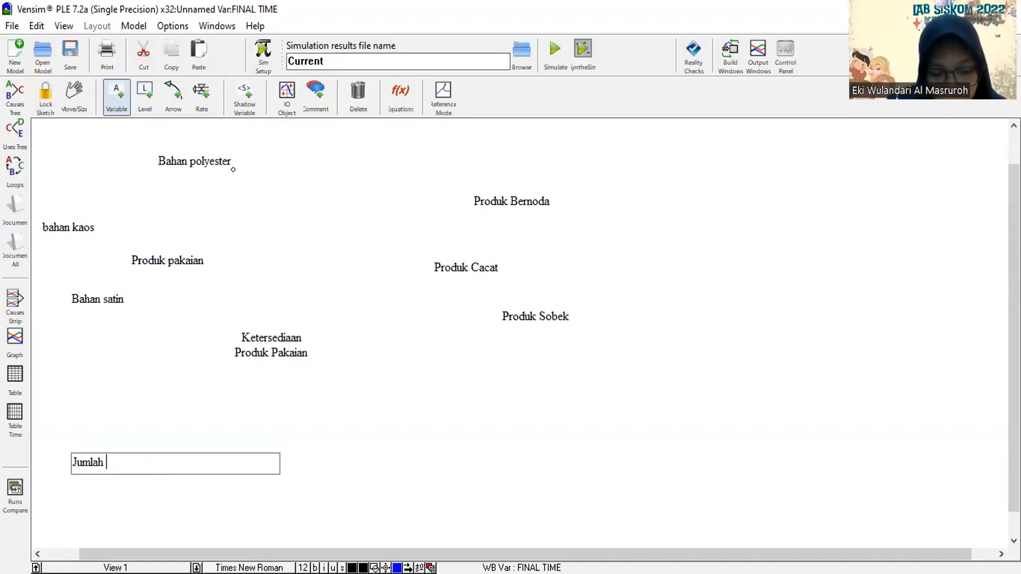
text(Permin)
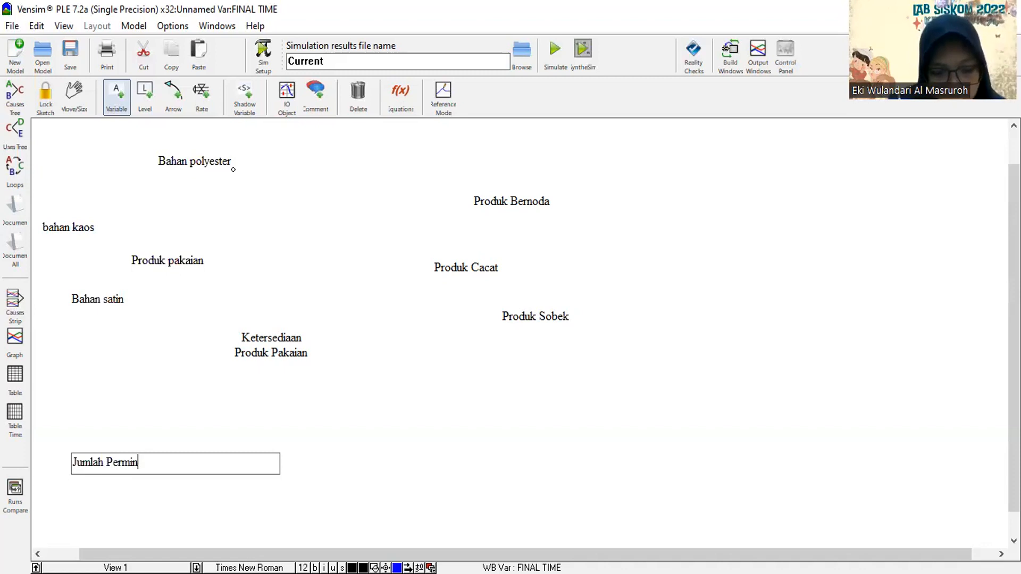
text(taan)
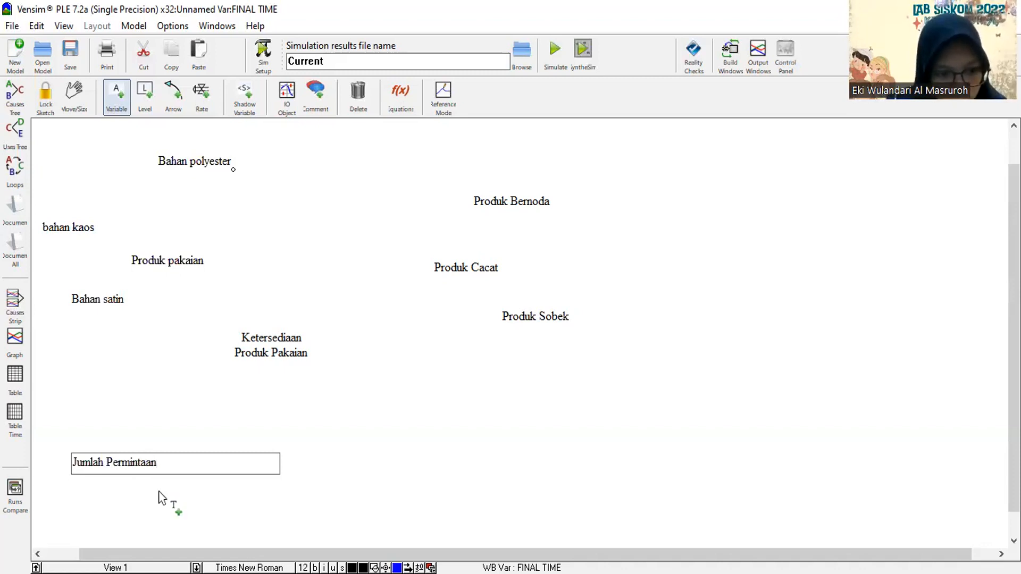
Add a variable named "Peningkatan Permintaan" below and to the left of Jumlah Permintaan.
click(110, 501)
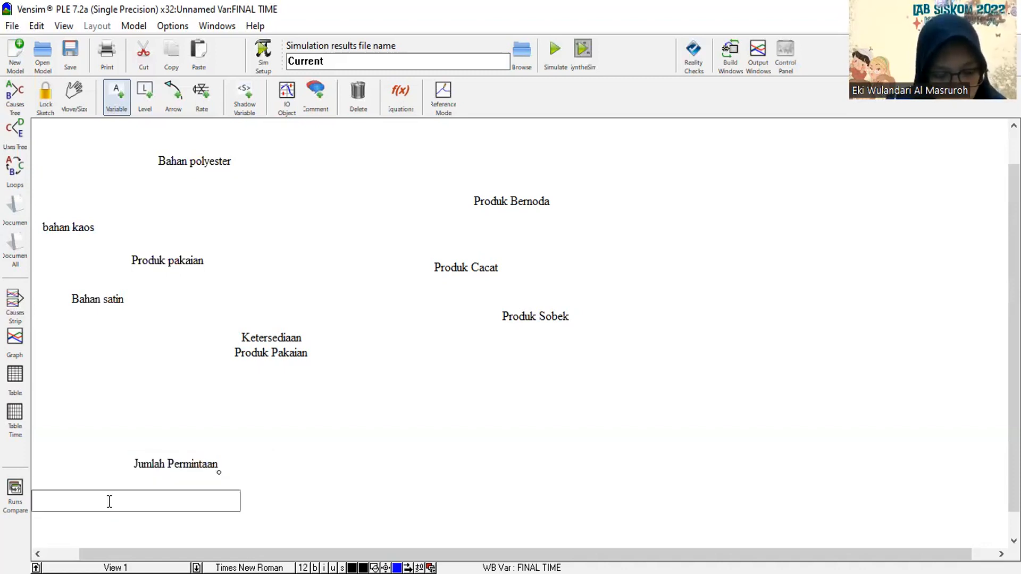
text(Penin)
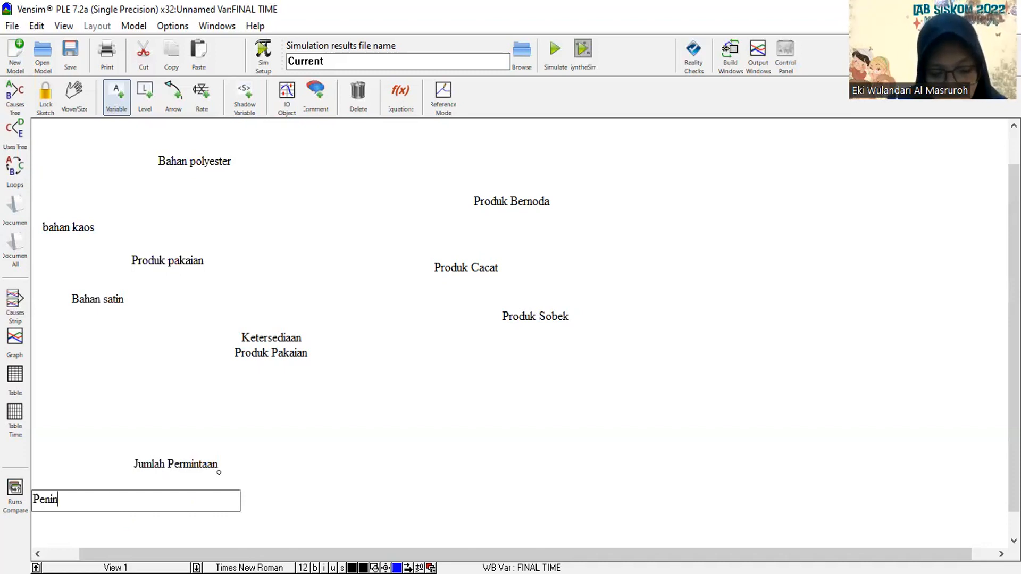
text(gkatan Pe)
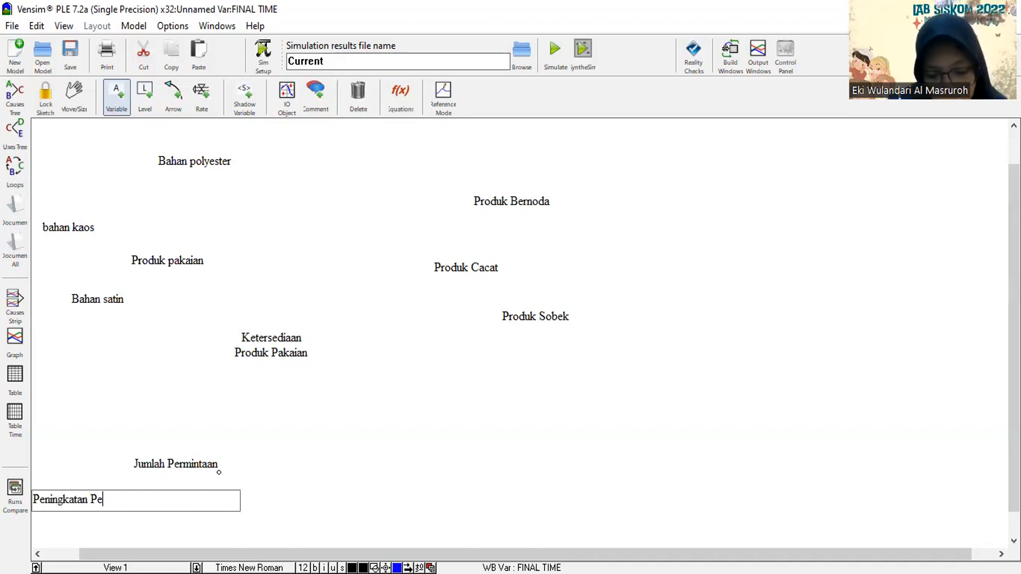
text(rminta)
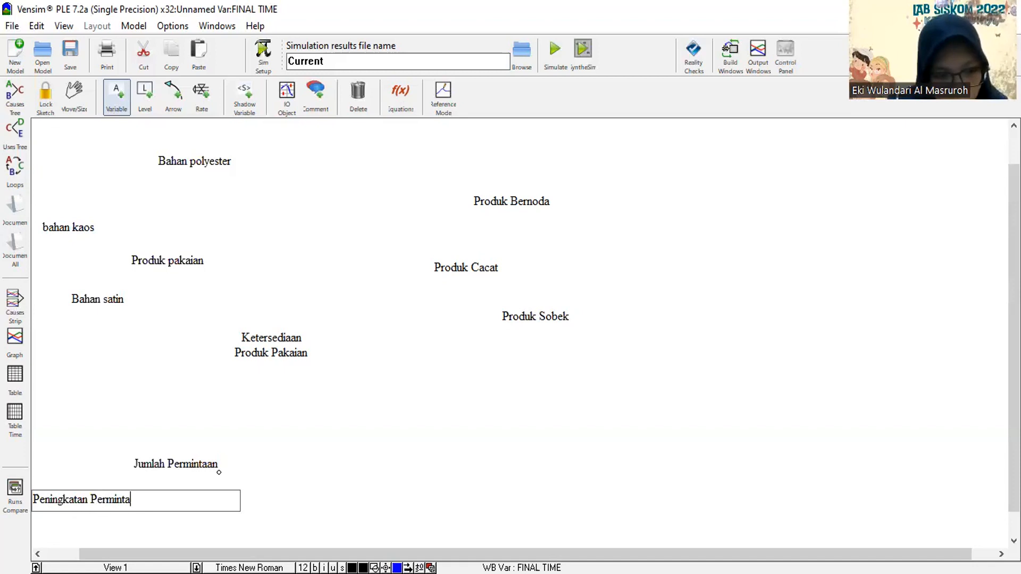
text(an)
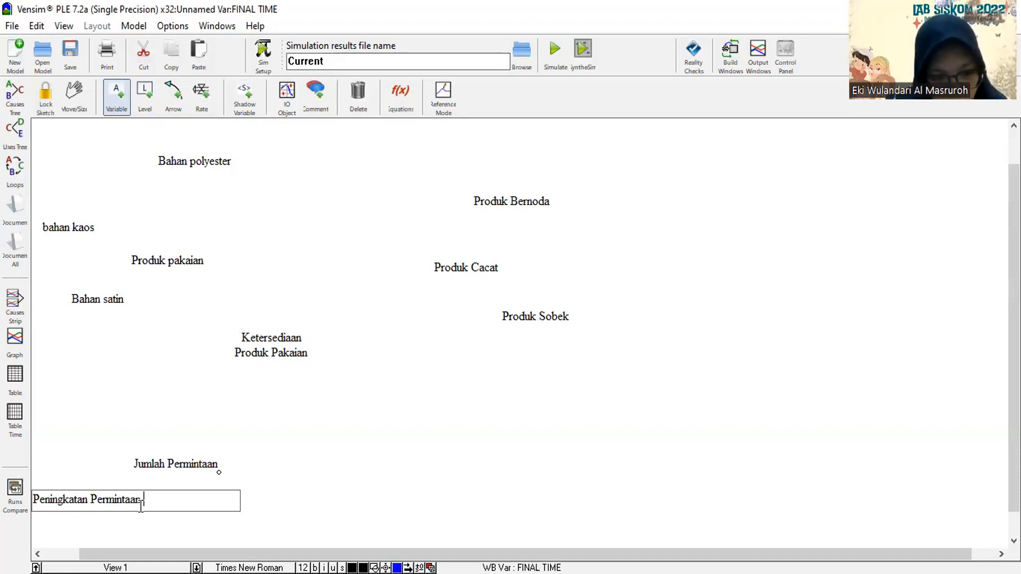
Add a variable named "Penurunan permintaan" below and to the right of Jumlah Permintaan.
click(307, 498)
text(Penu)
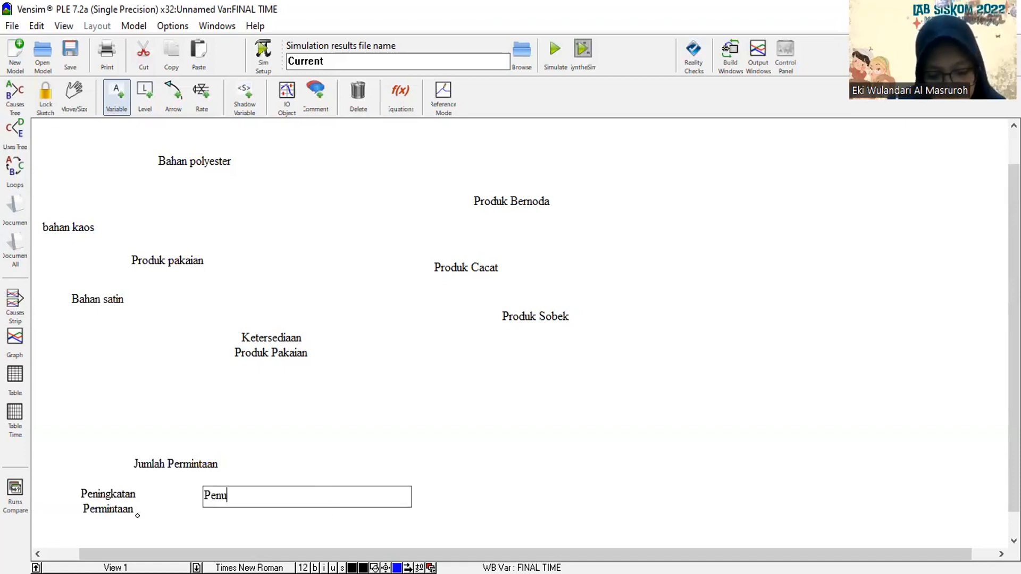
text(t)
key(BackSpace)
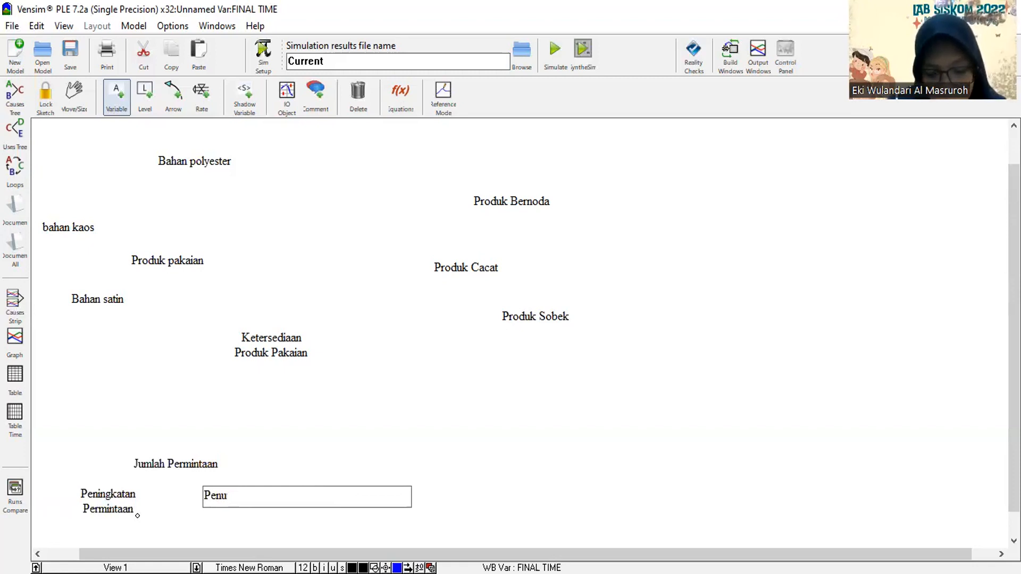
text(runa)
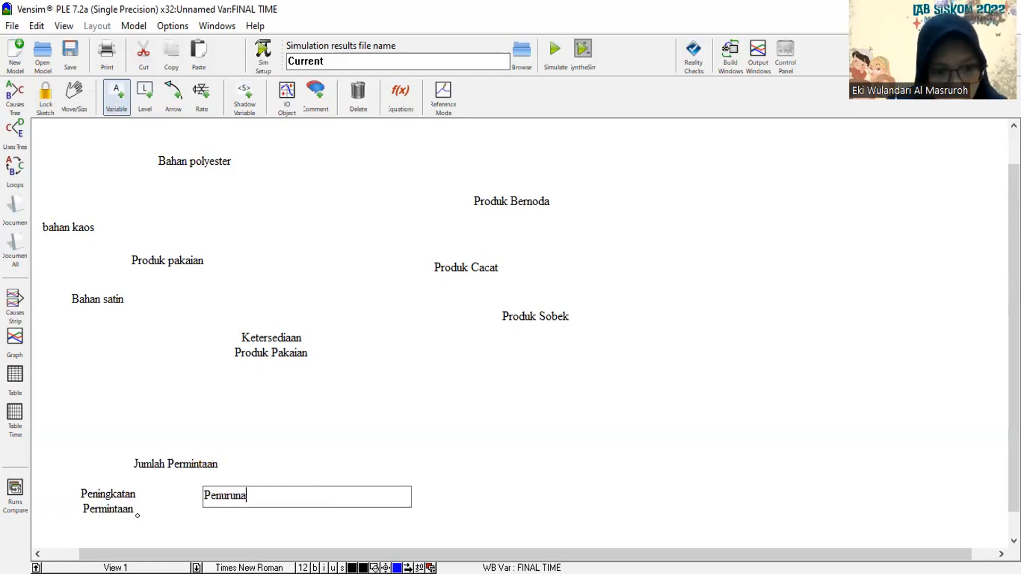
text(n permi)
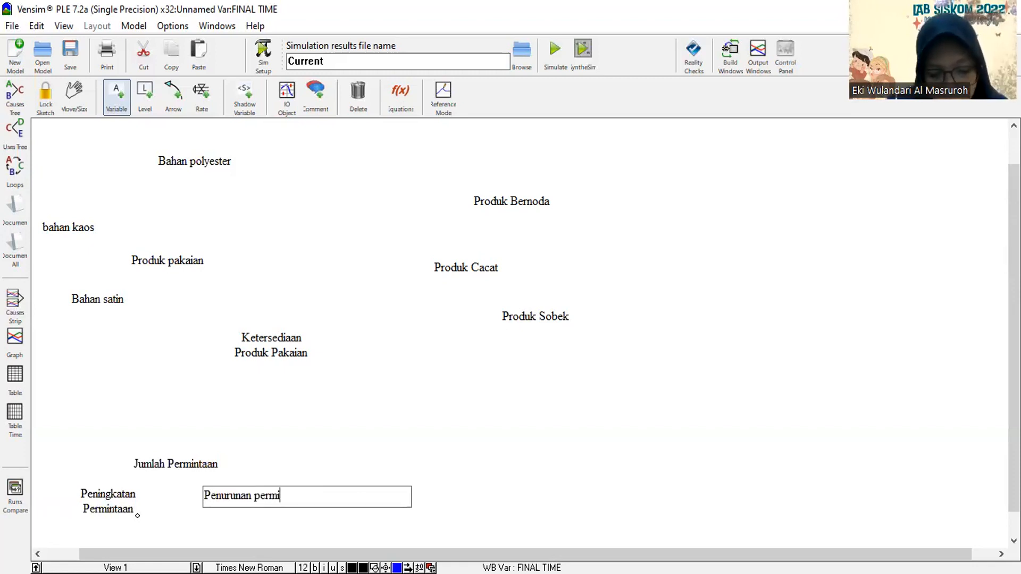
text(ntaan)
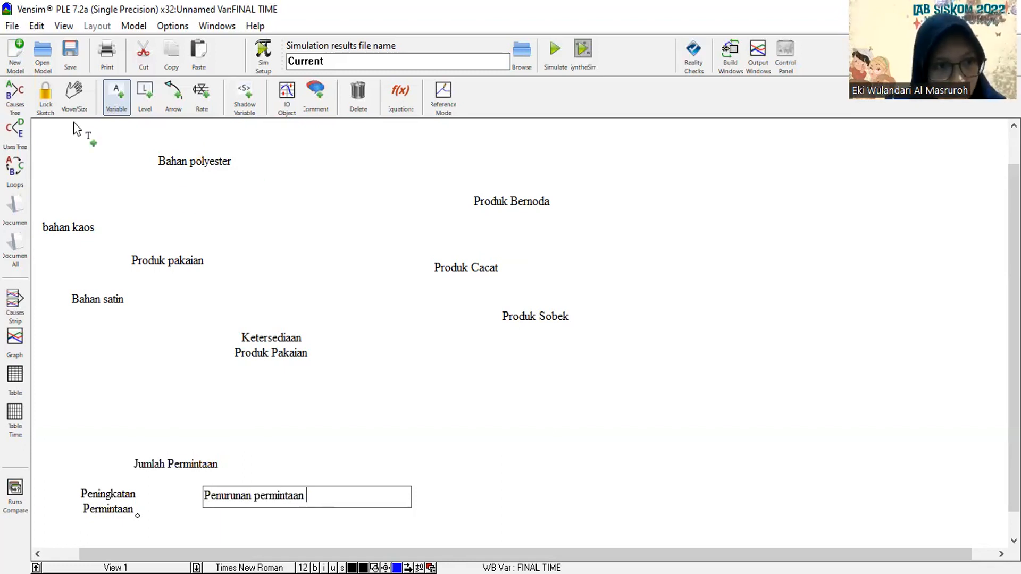
Space the material variables around Produk pakaian by moving Bahan polyester and Bahan satin slightly left and bahan kaos slightly up and right.
click(56, 109)
click(82, 111)
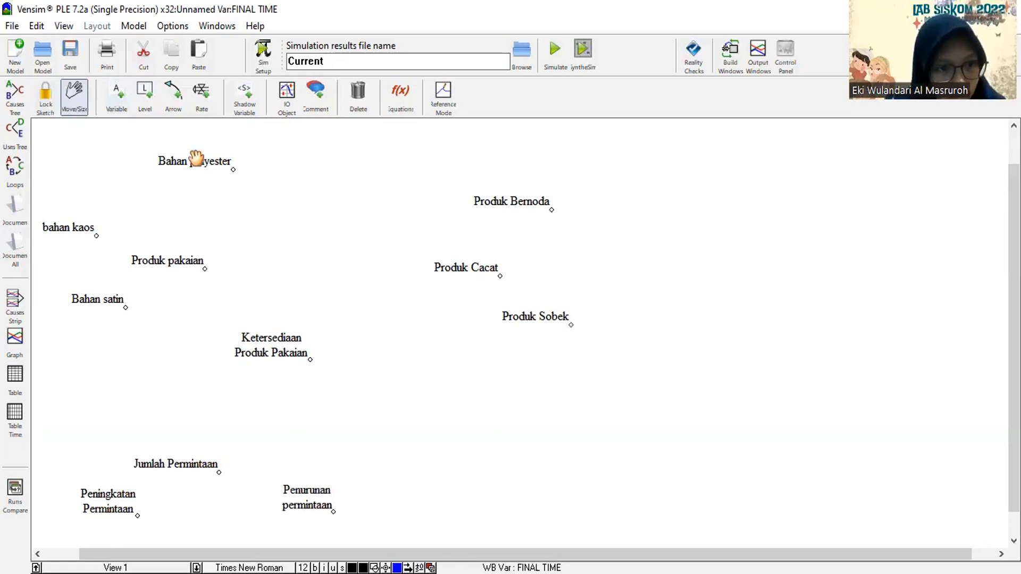
drag(196, 158, 179, 158)
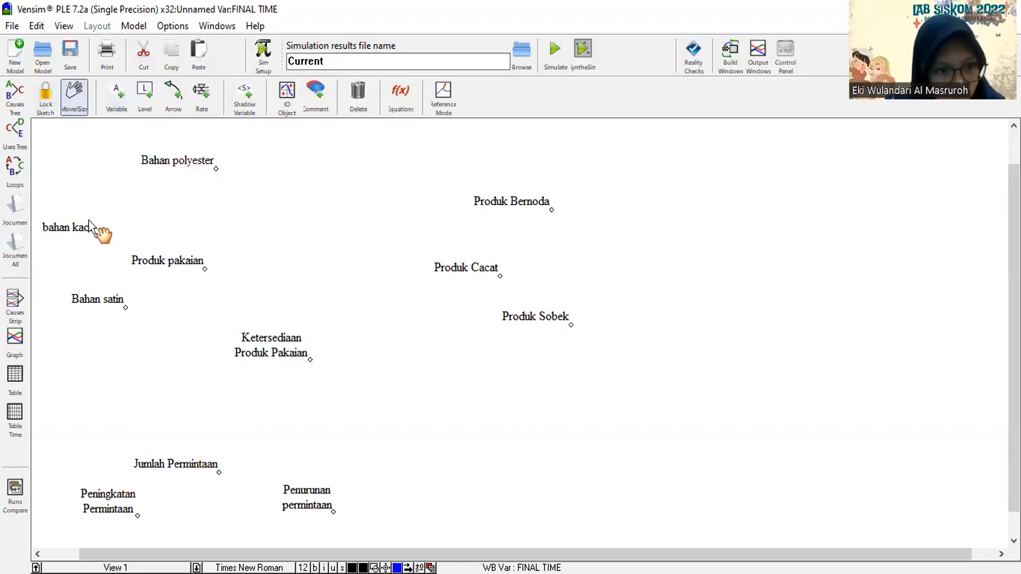
drag(91, 235, 99, 219)
click(97, 299)
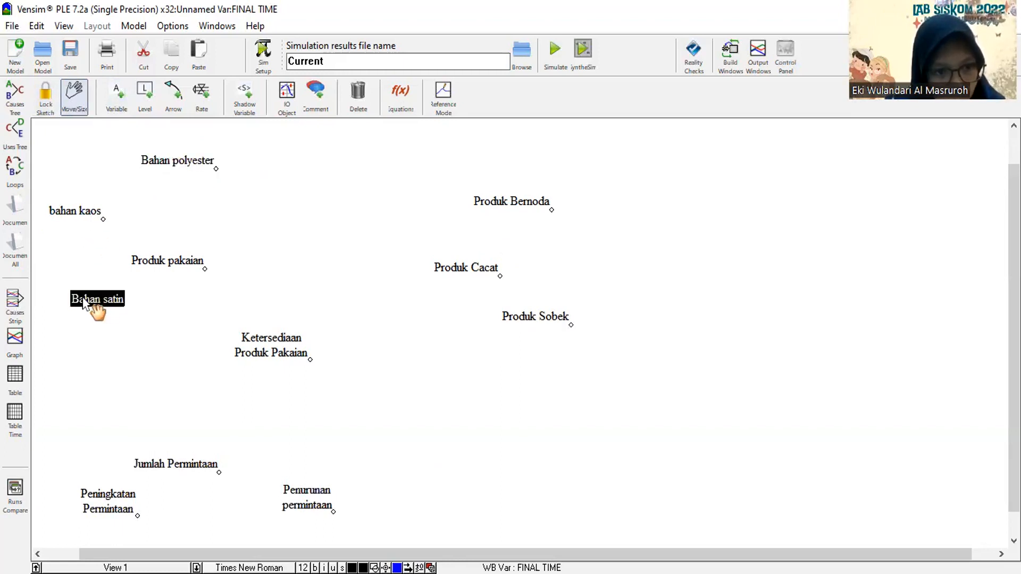
drag(99, 295, 84, 296)
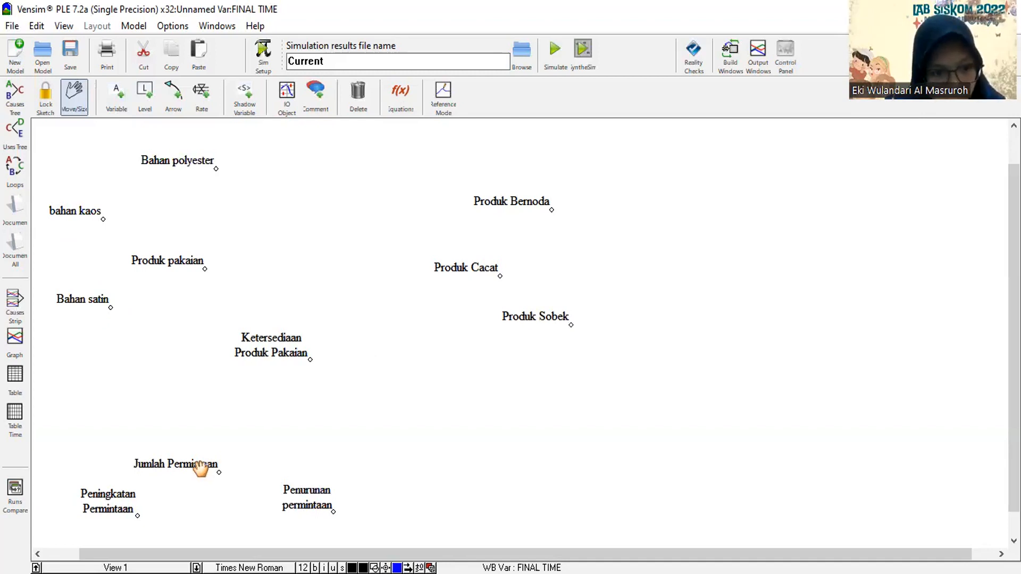
Move Jumlah Permintaan slightly right so it sits between Peningkatan Permintaan and Penurunan permintaan.
drag(206, 466, 238, 462)
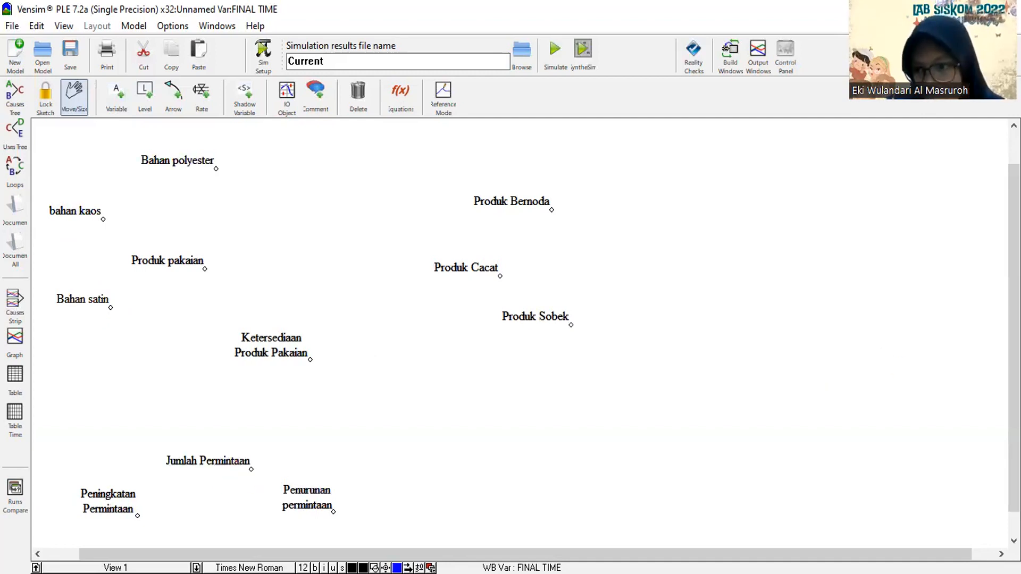
drag(1014, 331, 1014, 350)
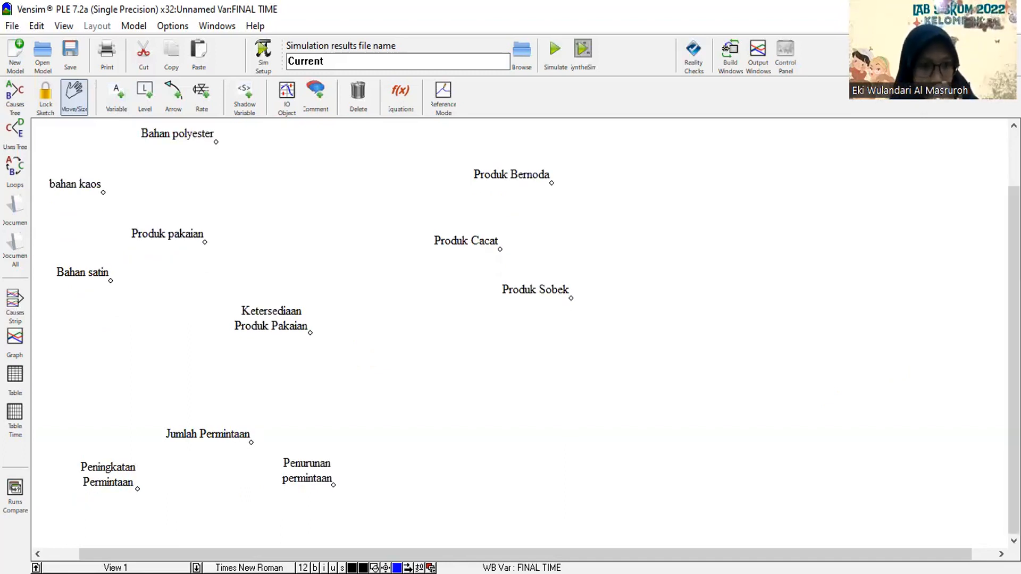
click(127, 103)
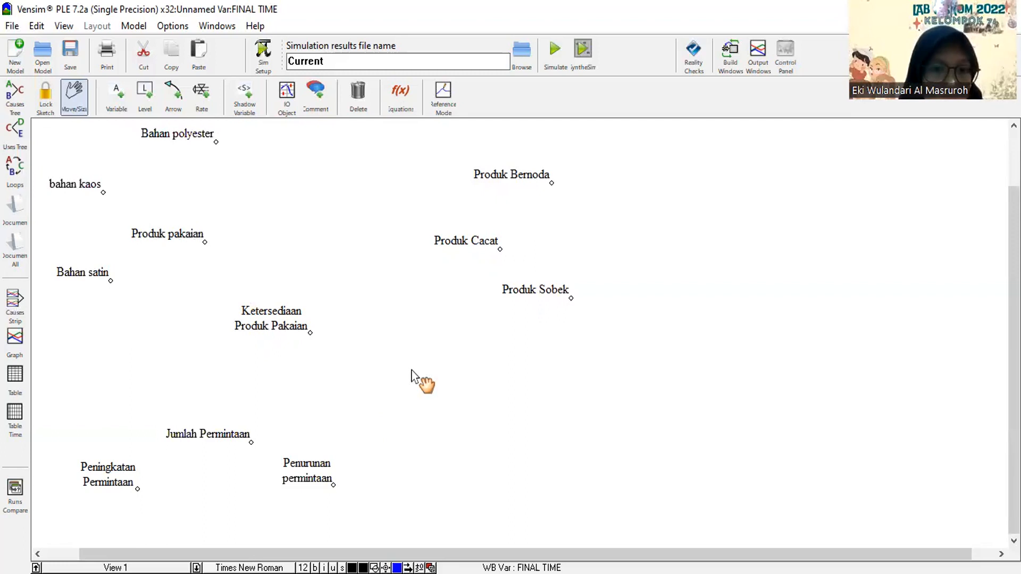
Draw causal arrows from Bahan polyester, bahan kaos and Bahan satin to Produk pakaian.
click(172, 94)
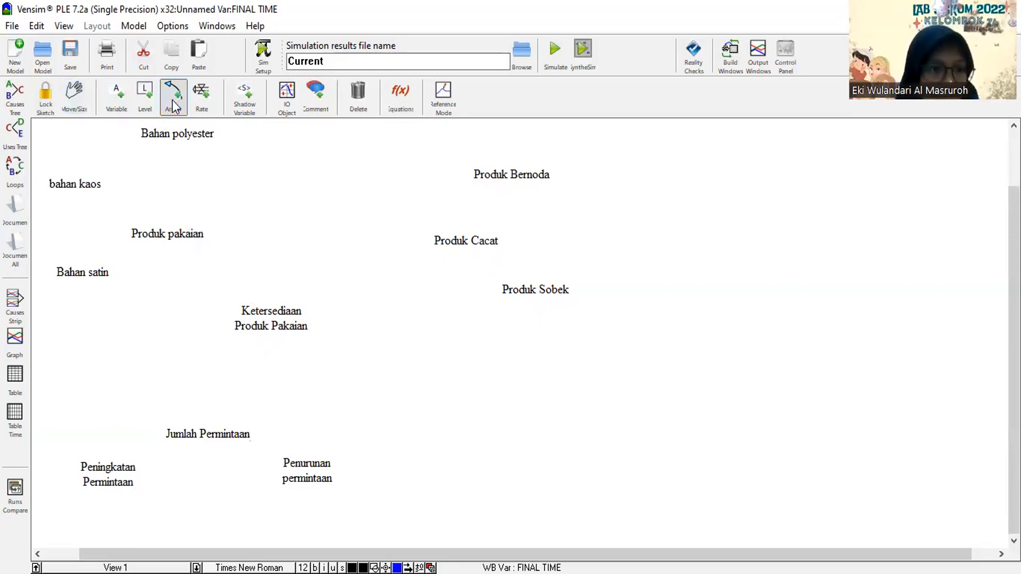
click(155, 136)
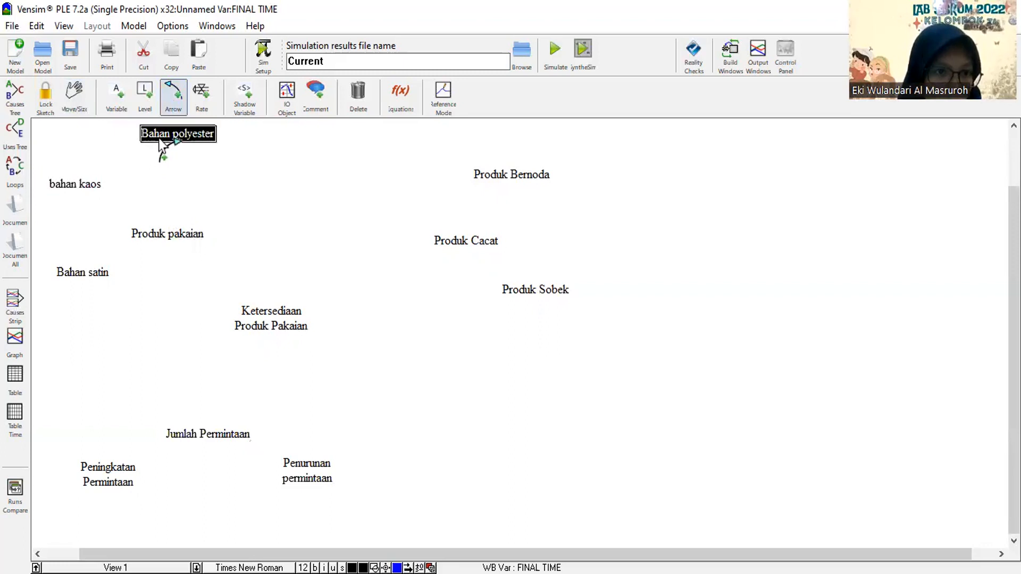
click(163, 141)
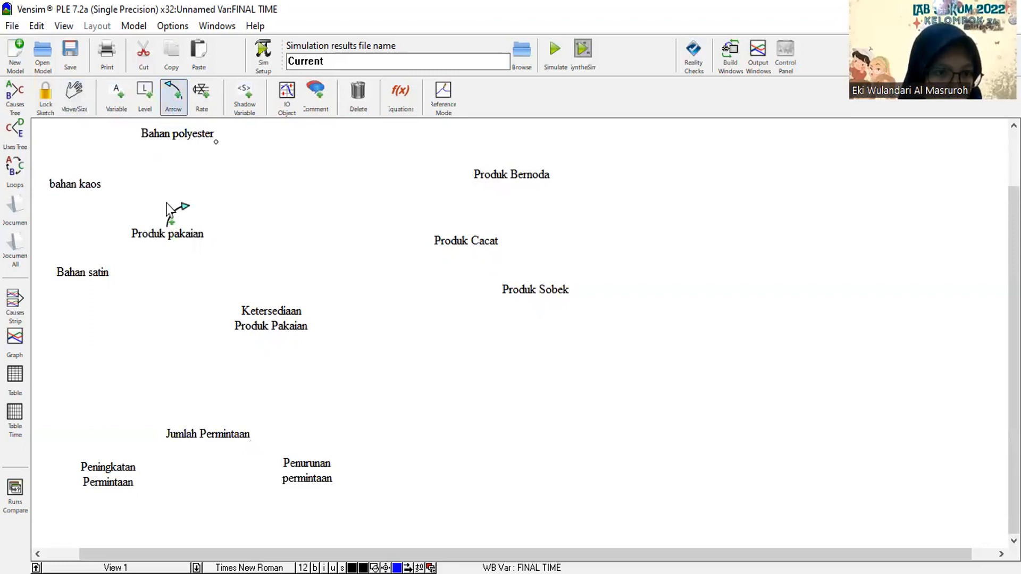
click(175, 236)
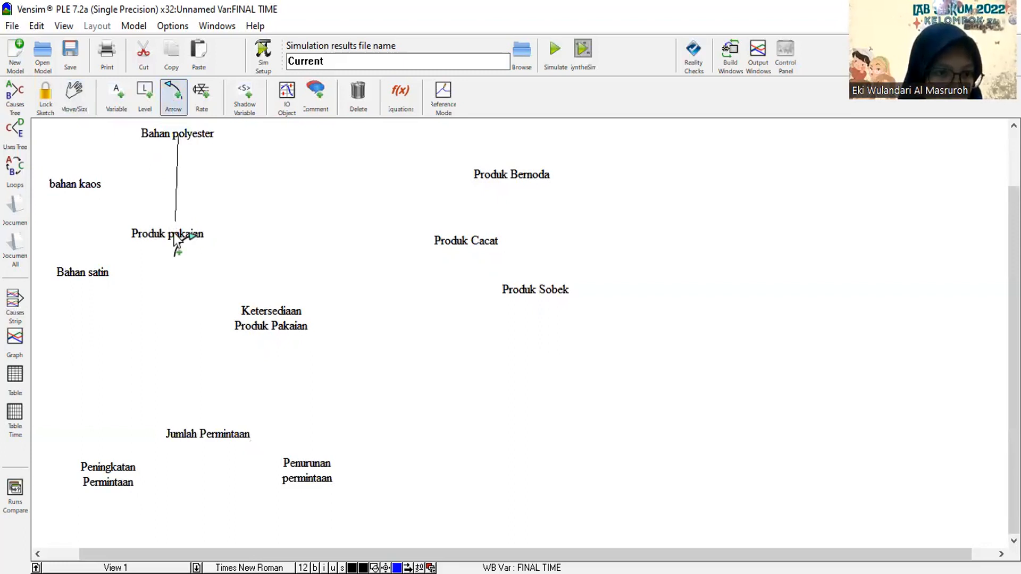
click(100, 192)
click(139, 227)
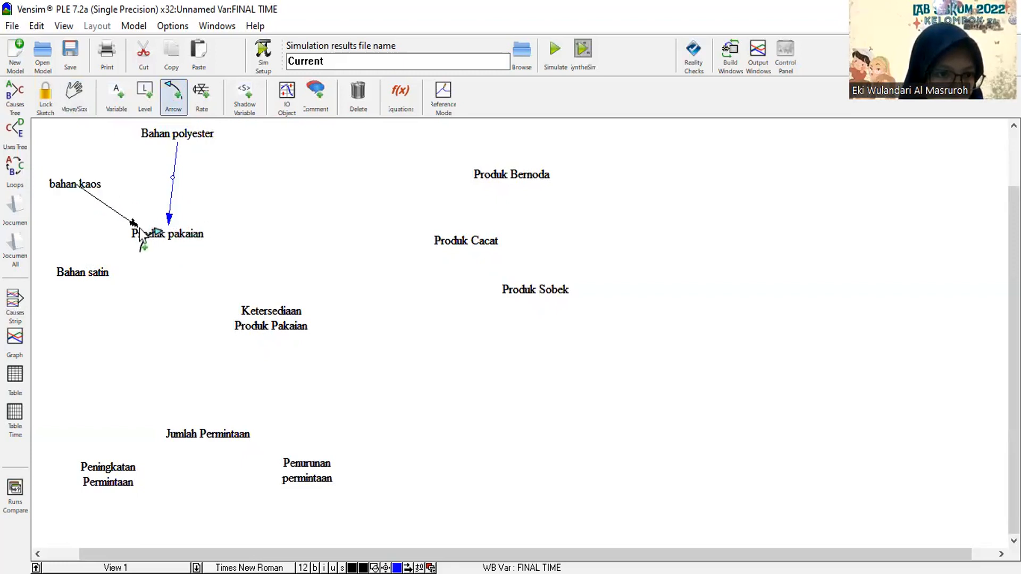
click(99, 276)
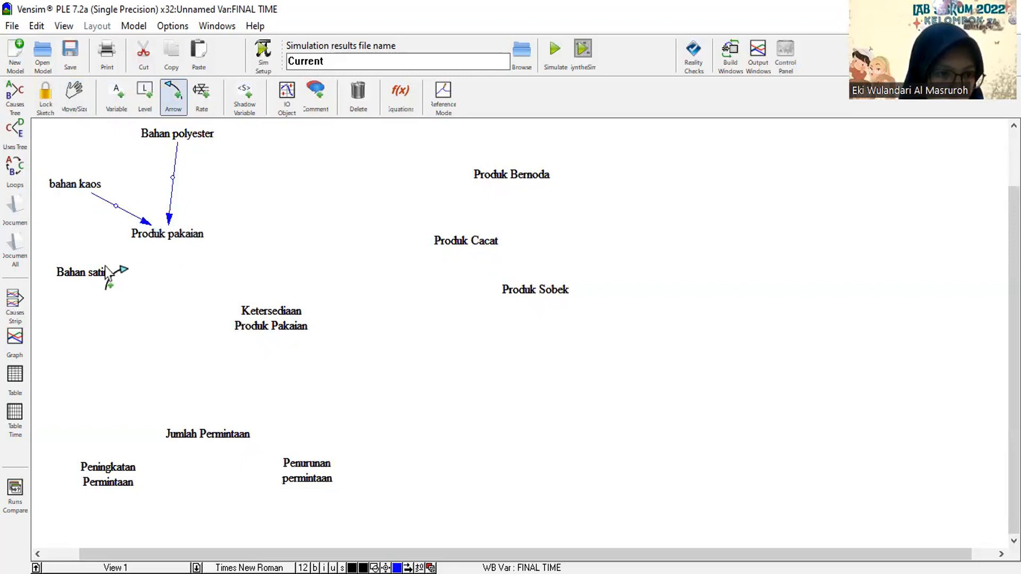
click(145, 236)
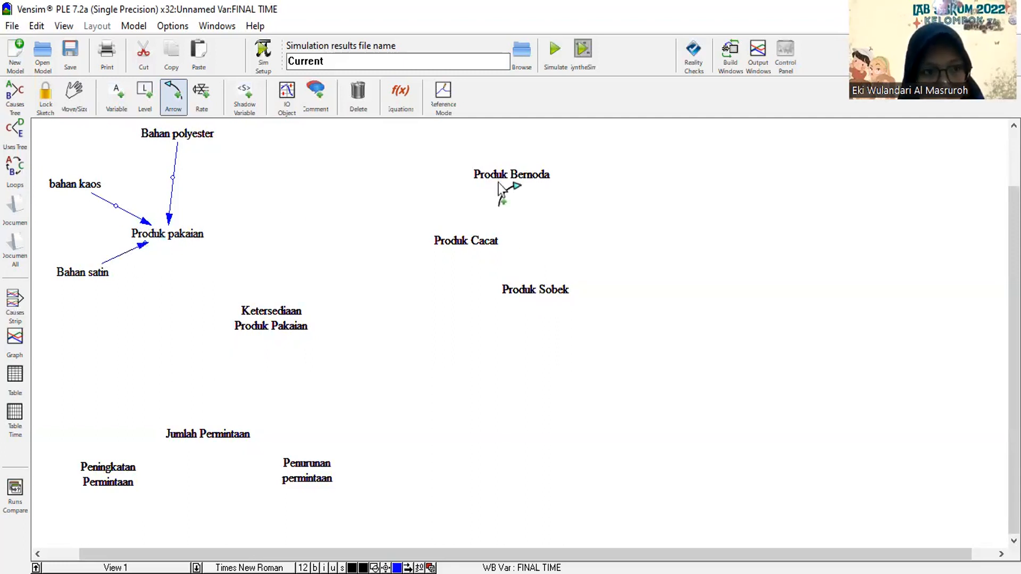
Draw arrows from Produk Bernoda and Produk Sobek to Produk Cacat, and from Produk Cacat to Produk pakaian.
click(464, 245)
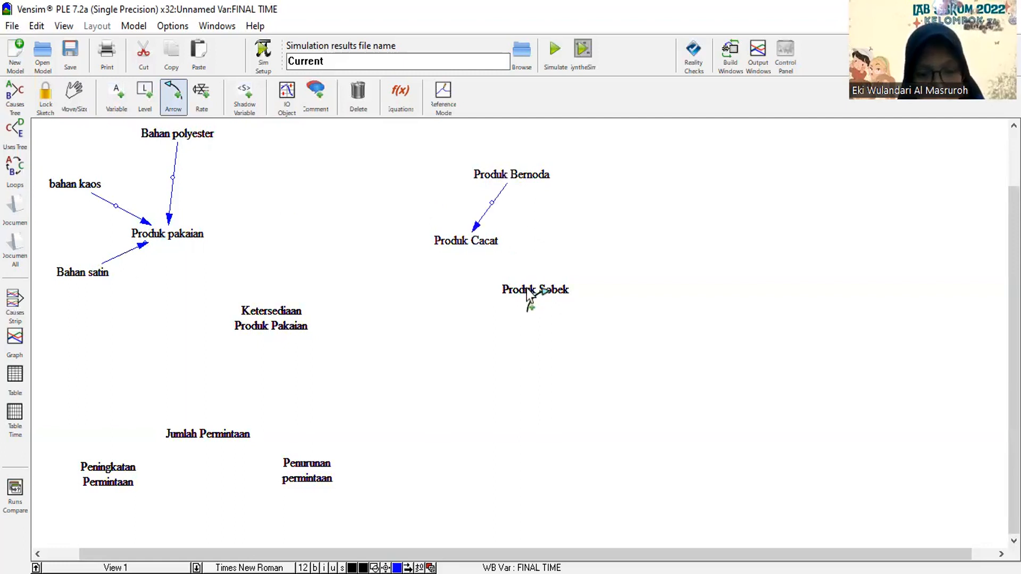
click(527, 290)
click(462, 251)
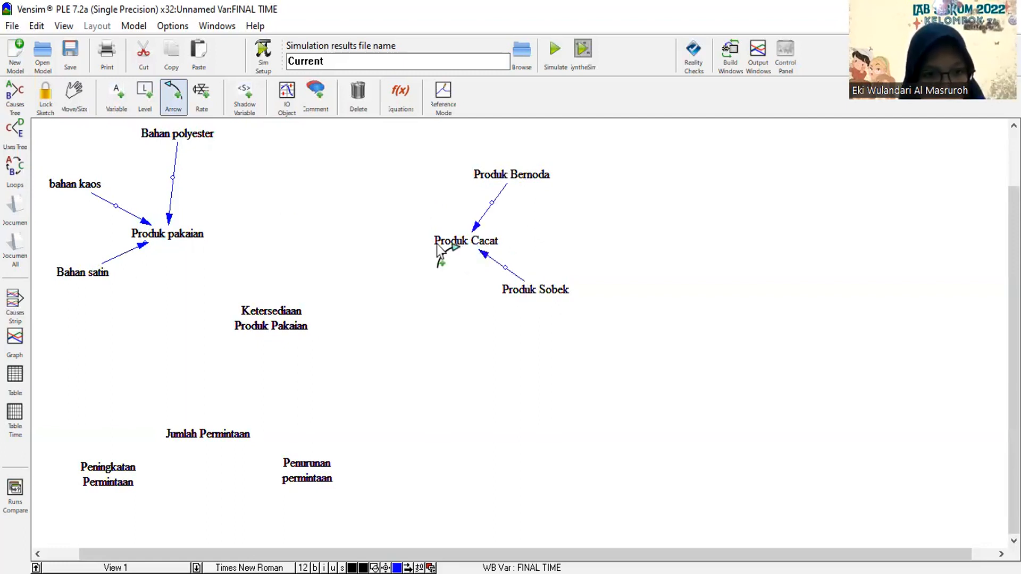
click(436, 245)
click(296, 327)
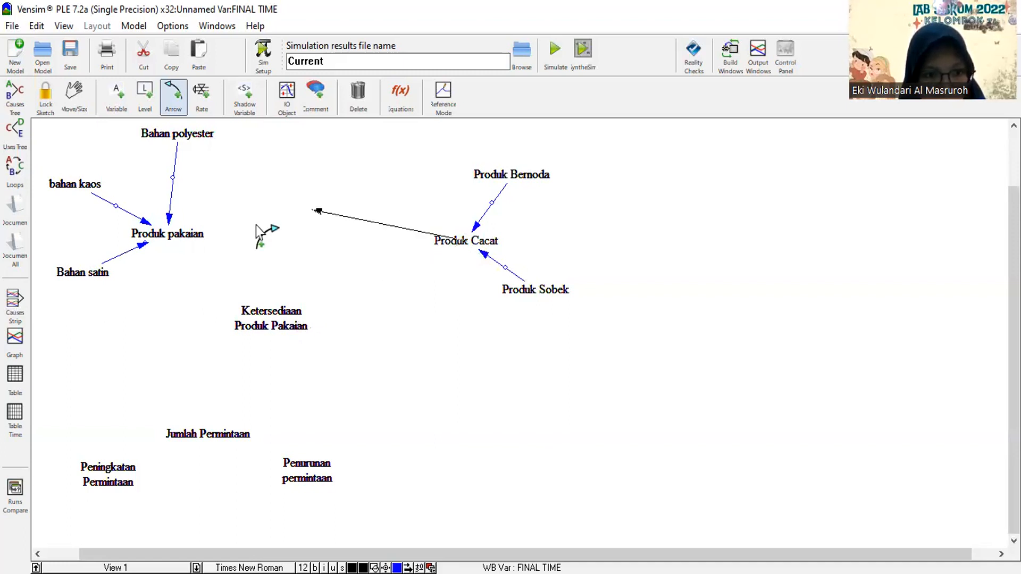
click(169, 249)
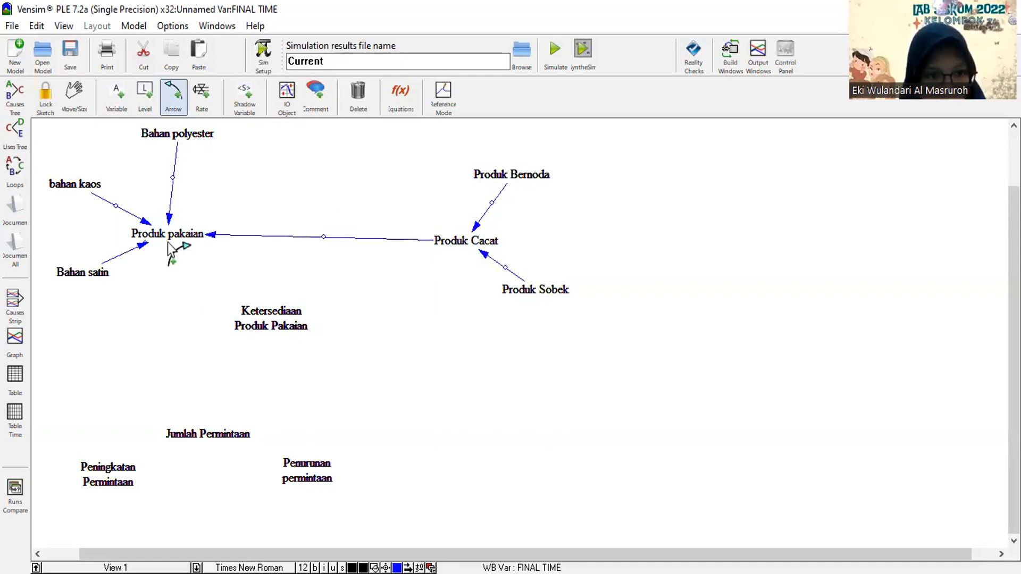
Draw arrows from Produk pakaian and Jumlah Permintaan to Ketersediaan Produk Pakaian.
click(169, 245)
click(242, 304)
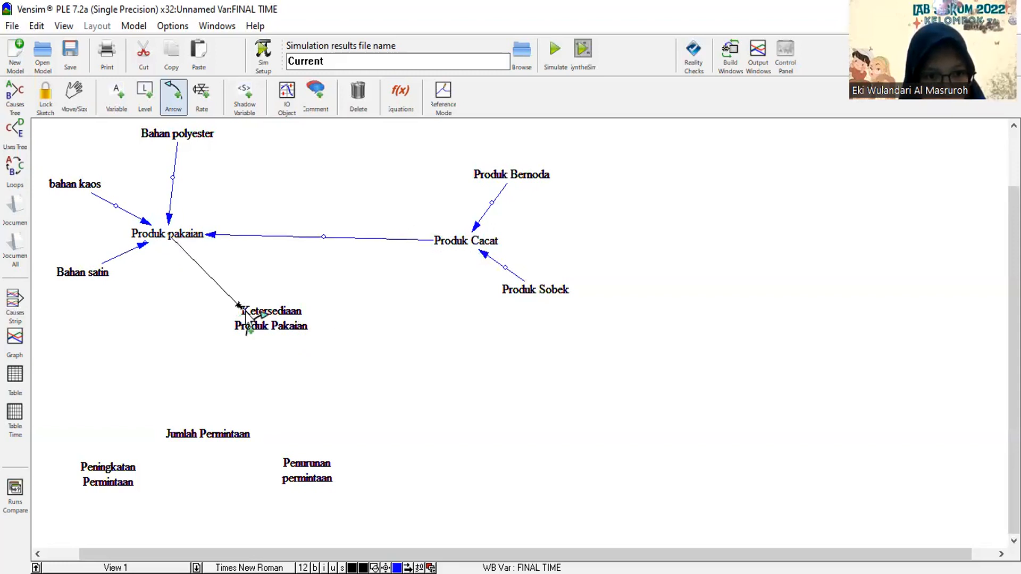
click(222, 432)
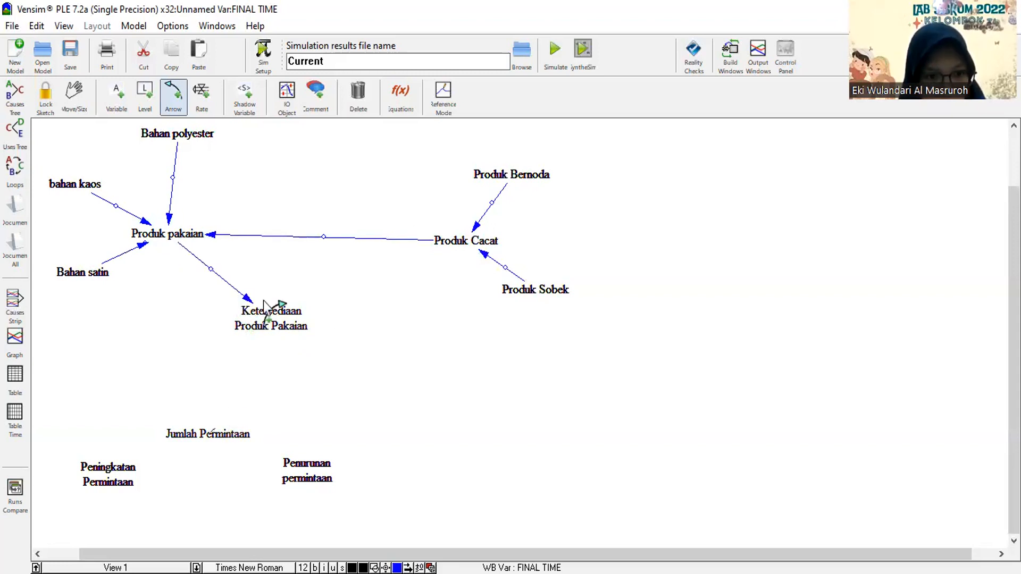
click(260, 345)
Draw arrows from Peningkatan Permintaan and Penurunan permintaan to Jumlah Permintaan.
click(118, 473)
click(179, 445)
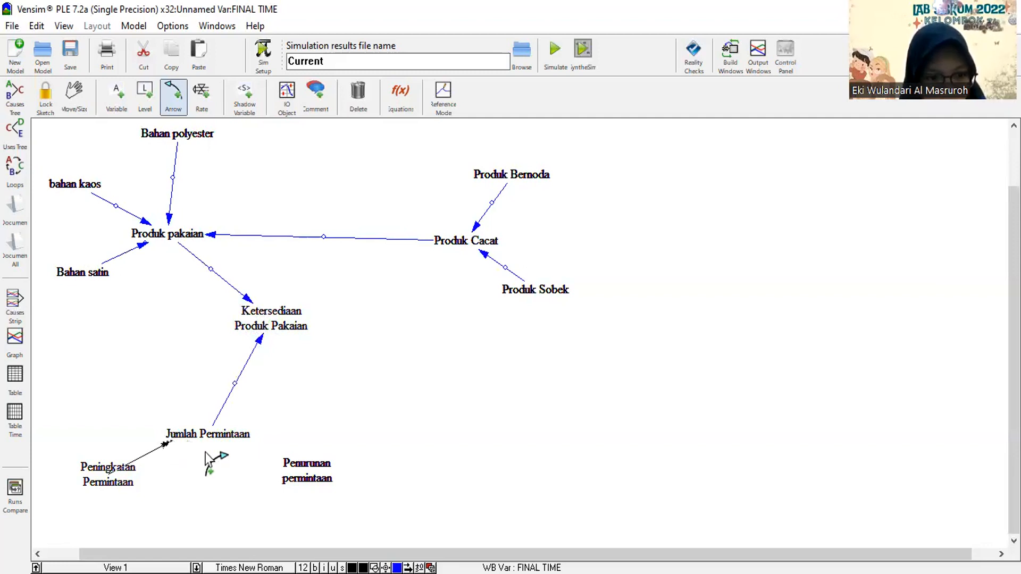
click(291, 474)
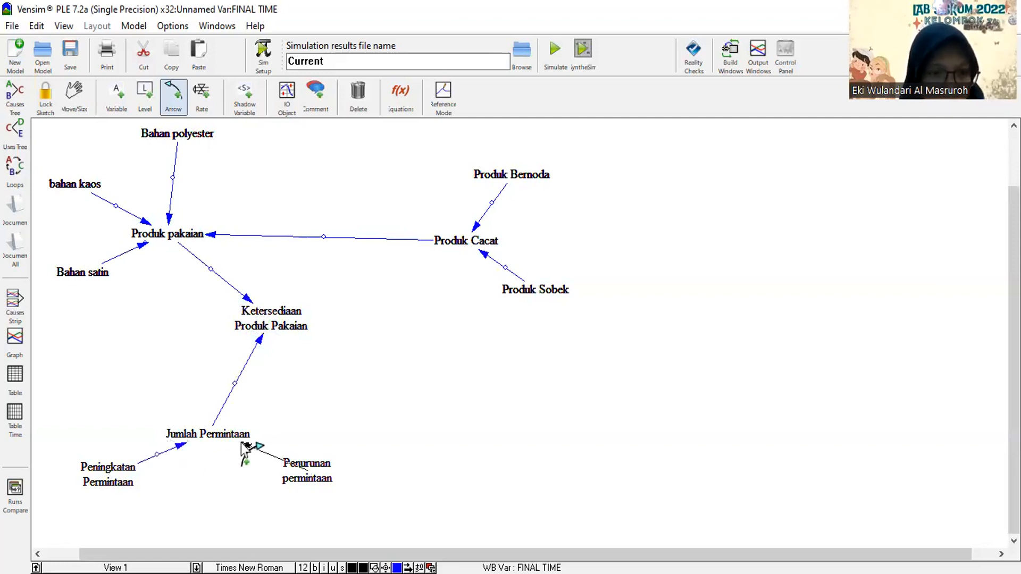
click(246, 445)
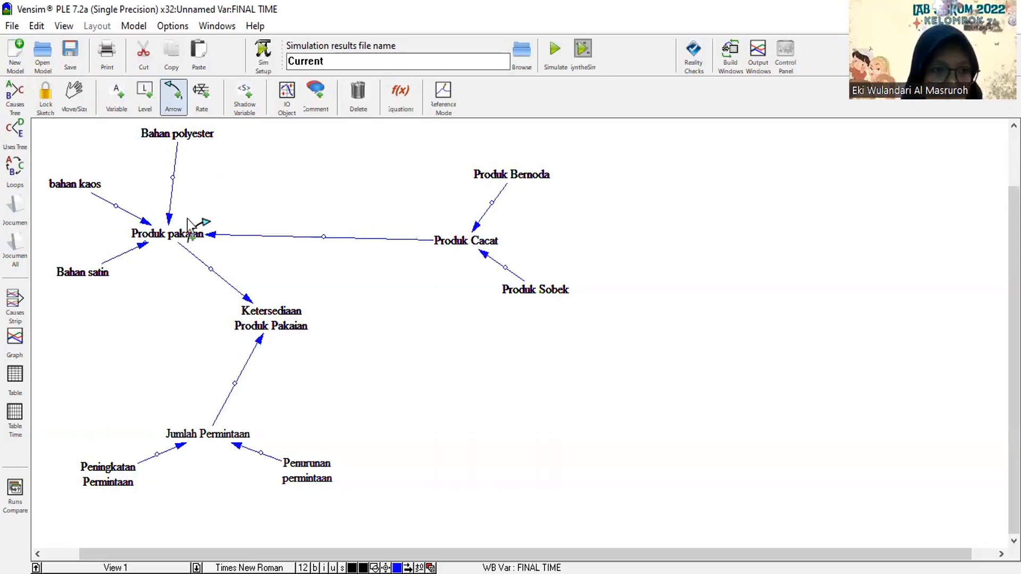
Bend the three material arrows into Produk pakaian and its arrow to Ketersediaan Produk Pakaian into curves.
drag(172, 179, 188, 176)
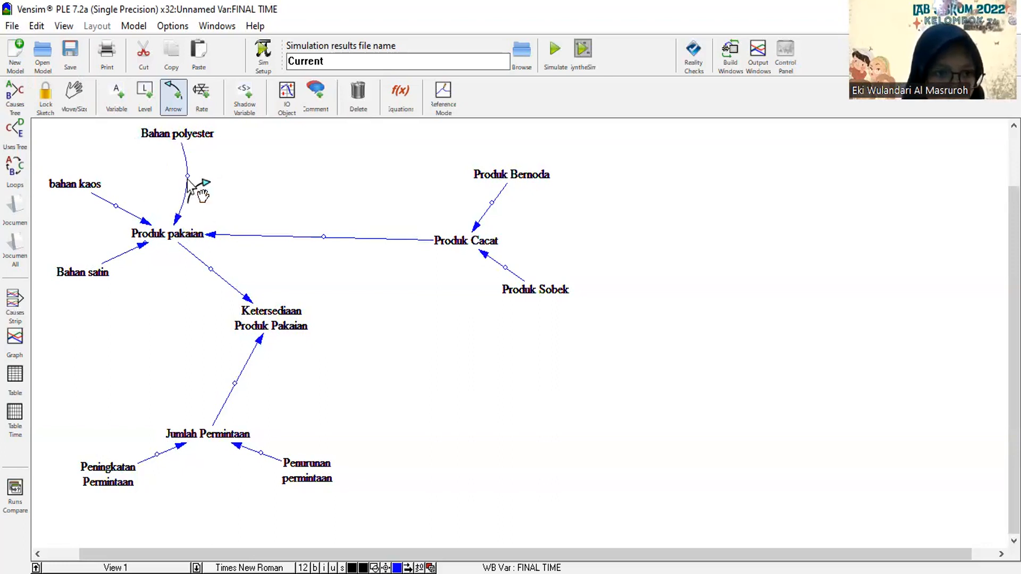
drag(116, 206, 128, 178)
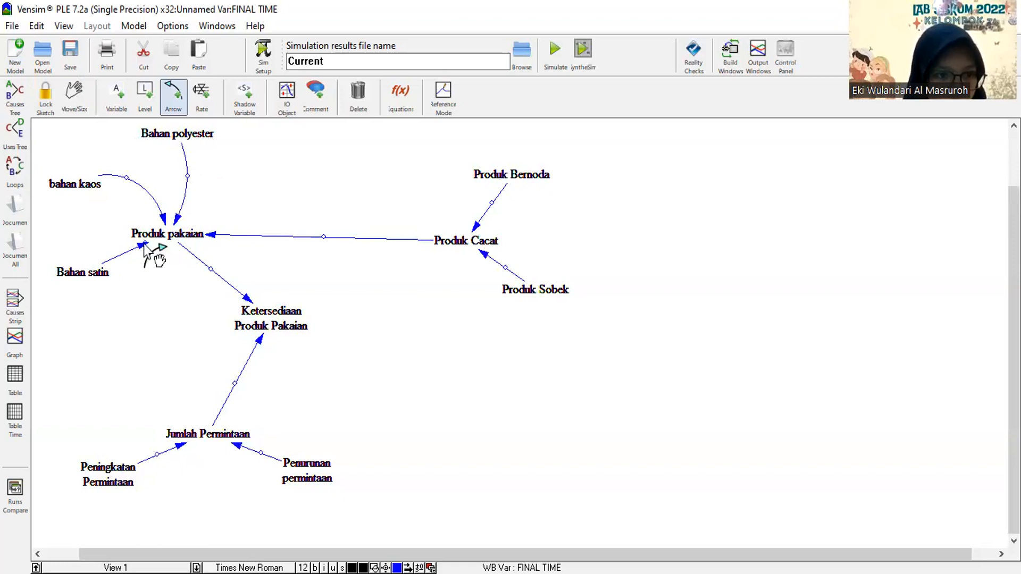
drag(154, 252, 155, 253)
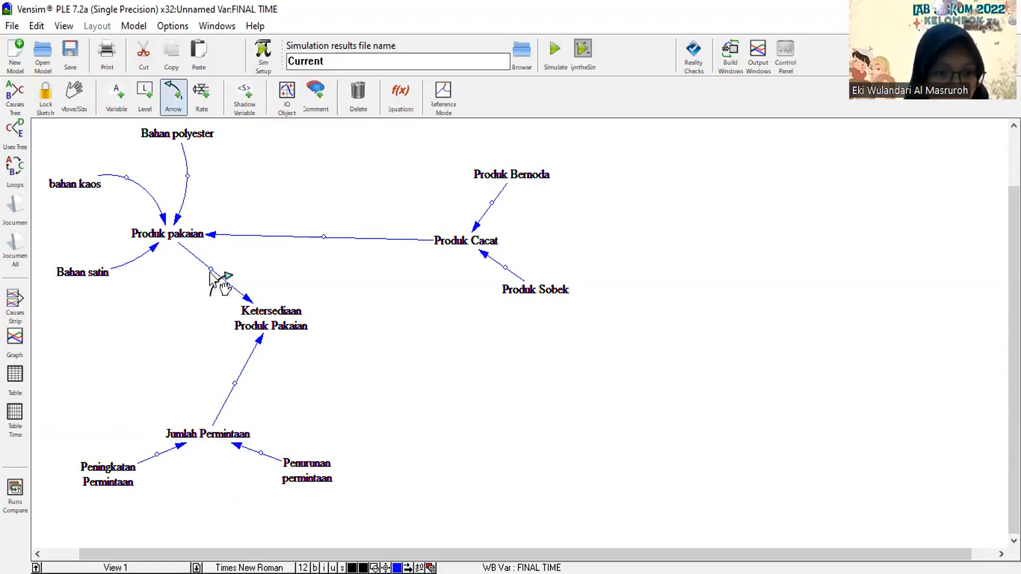
drag(196, 291, 196, 287)
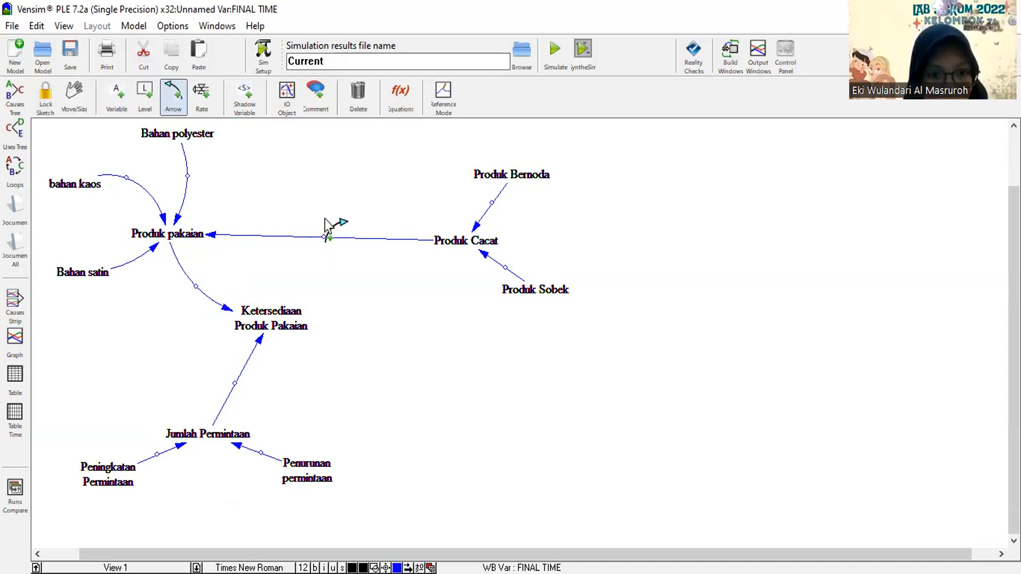
Curve the Produk Cacat arrow to Produk pakaian upward and the Produk Bernoda and Produk Sobek arrows to the right.
drag(323, 223, 321, 215)
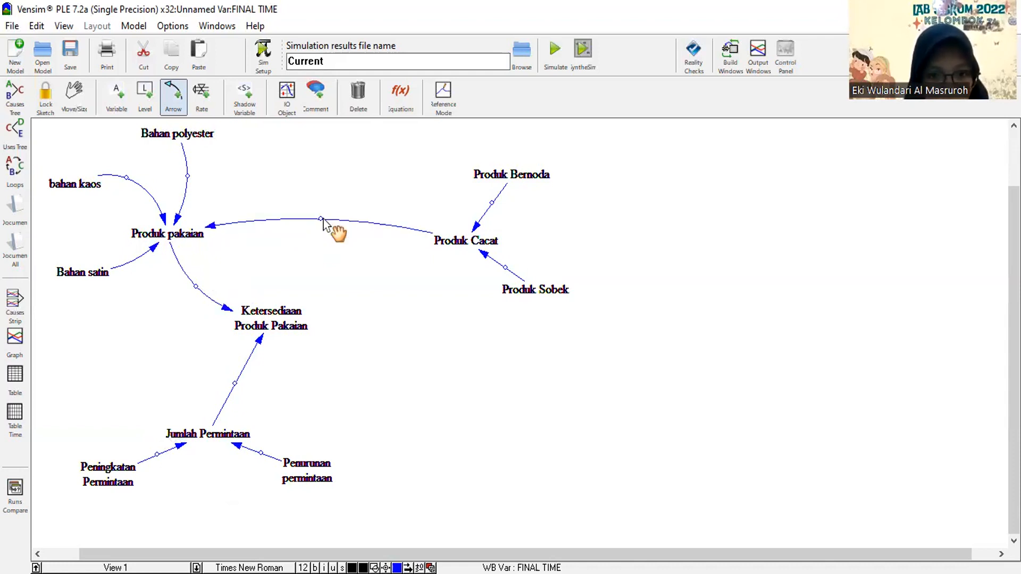
drag(492, 204, 513, 203)
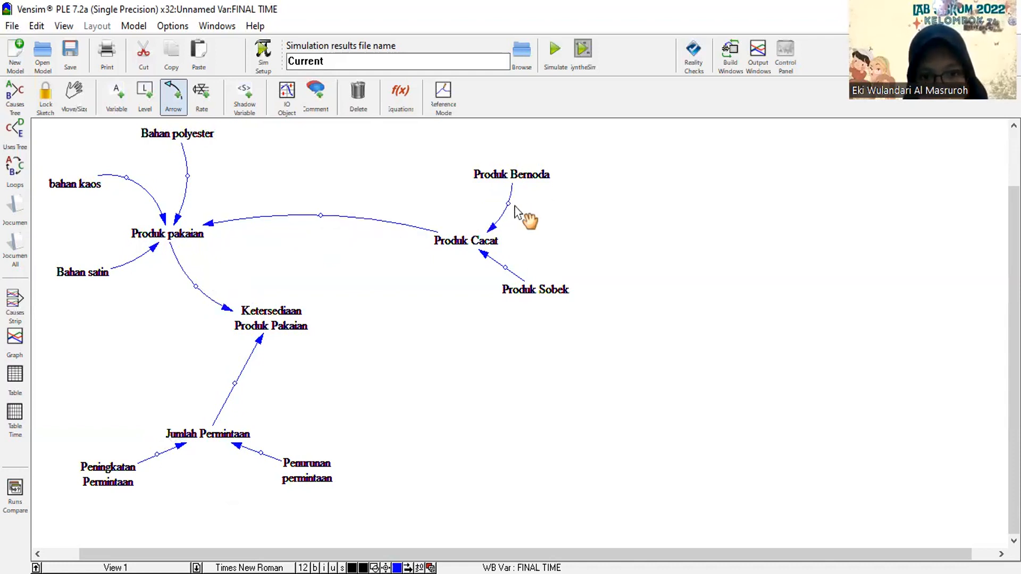
drag(505, 267, 521, 252)
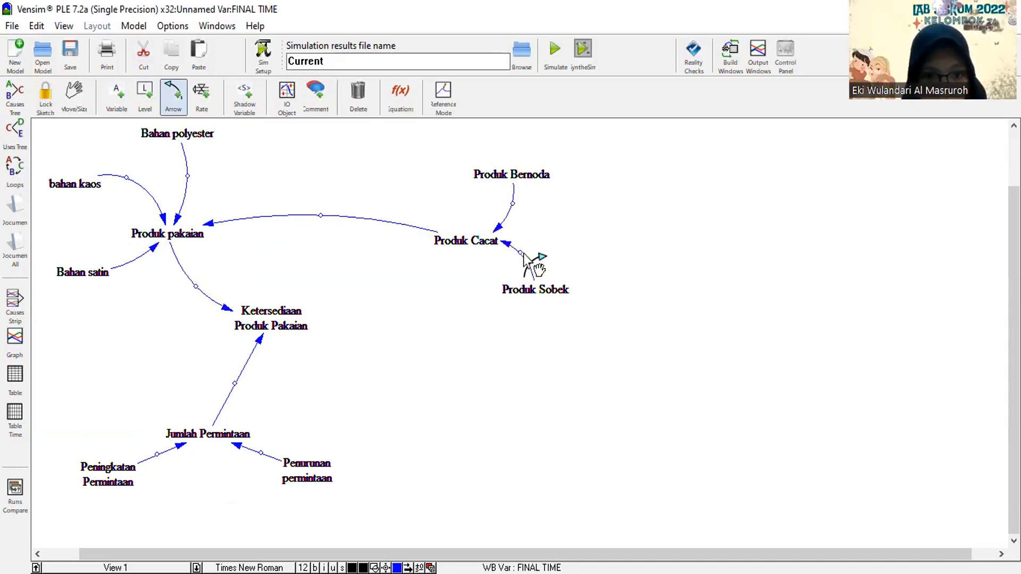
Curve the arrow from Jumlah Permintaan to Ketersediaan Produk Pakaian and the two demand-change arrows into Jumlah Permintaan outward.
drag(235, 385, 267, 388)
drag(261, 453, 272, 438)
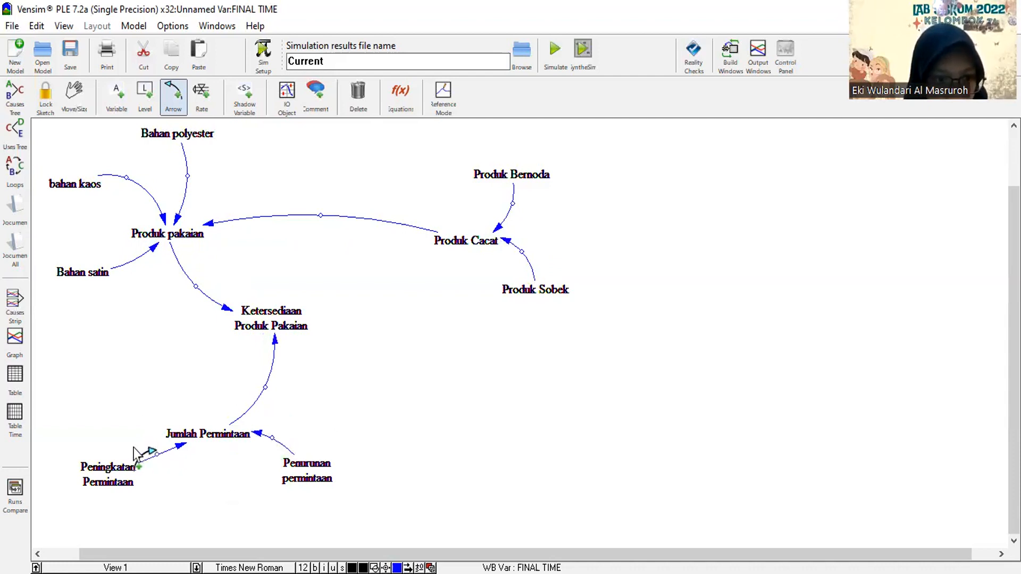
drag(159, 456, 138, 444)
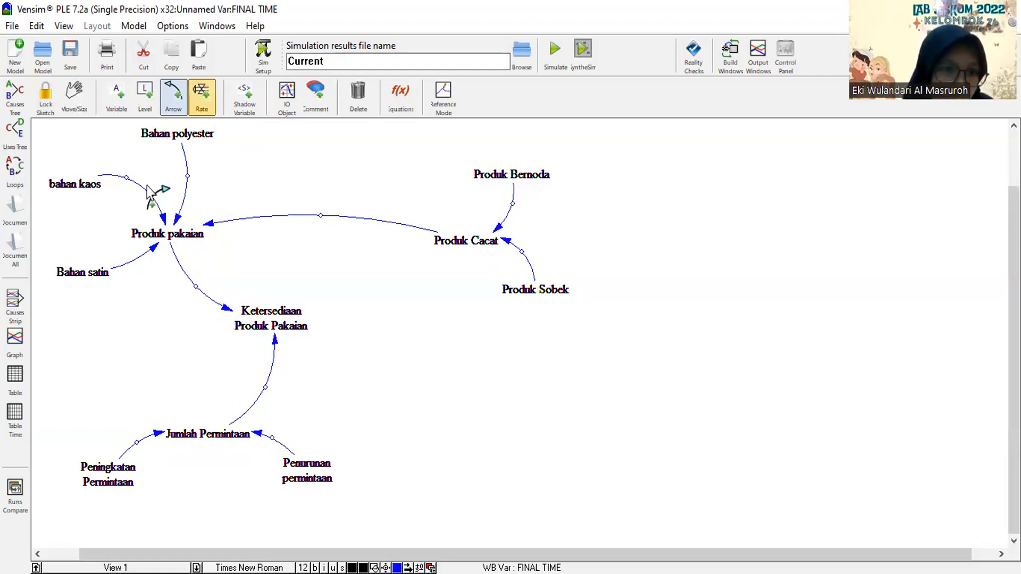
Set the polarity to + on the arrows from Bahan polyester, bahan kaos and Bahan satin to Produk pakaian.
right_click(178, 223)
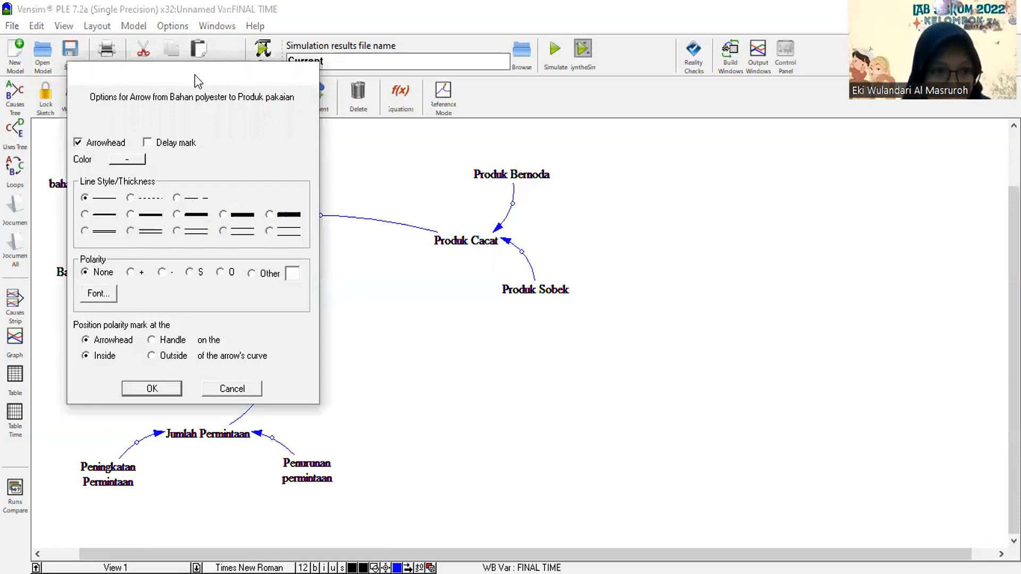
drag(195, 75, 426, 77)
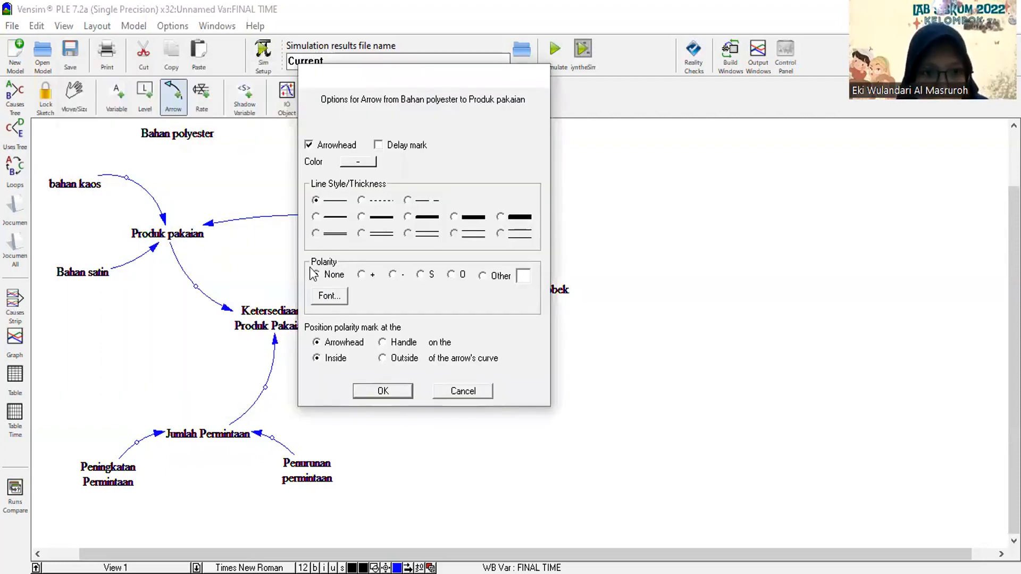
click(361, 275)
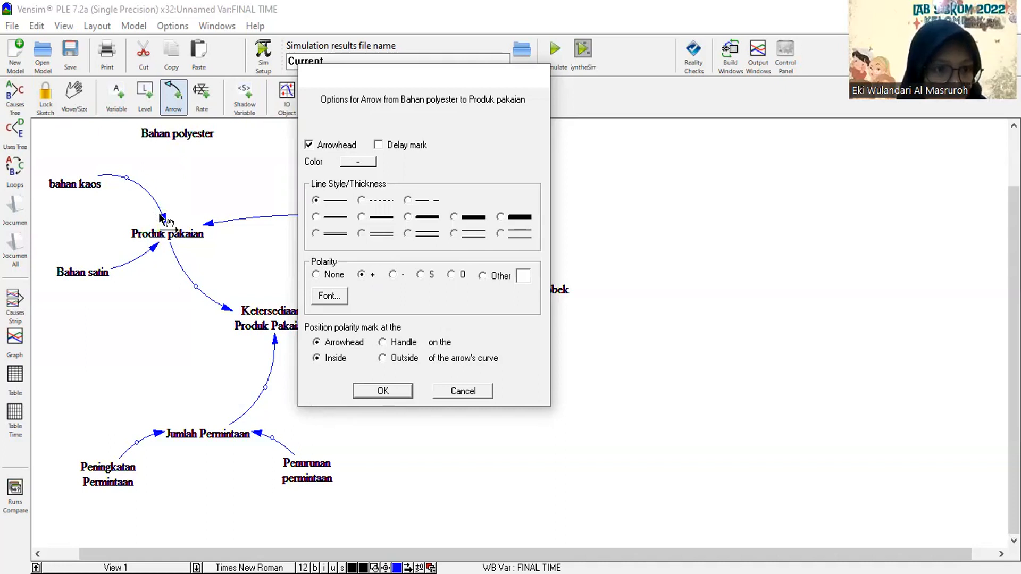
key(Return)
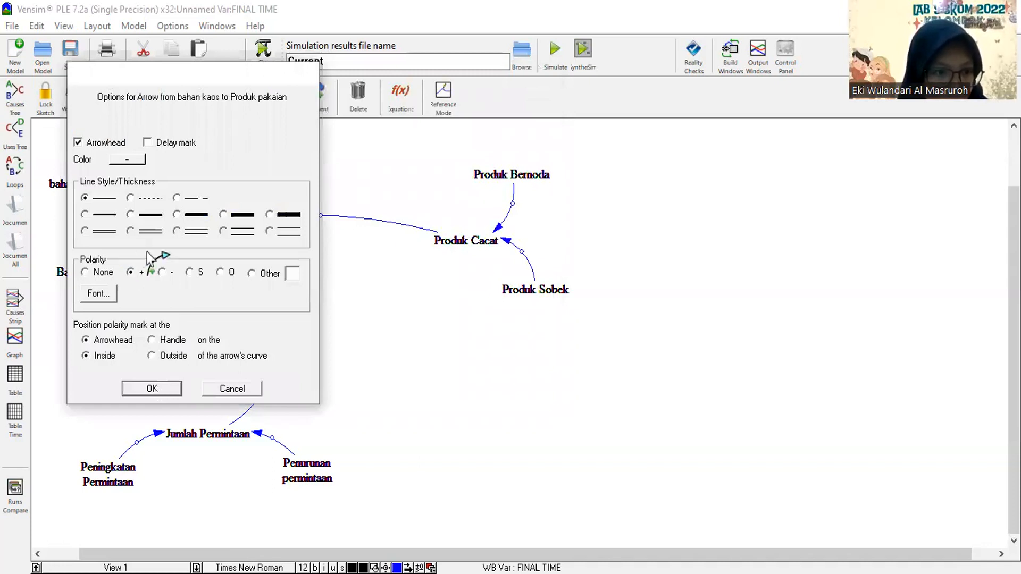
key(Return)
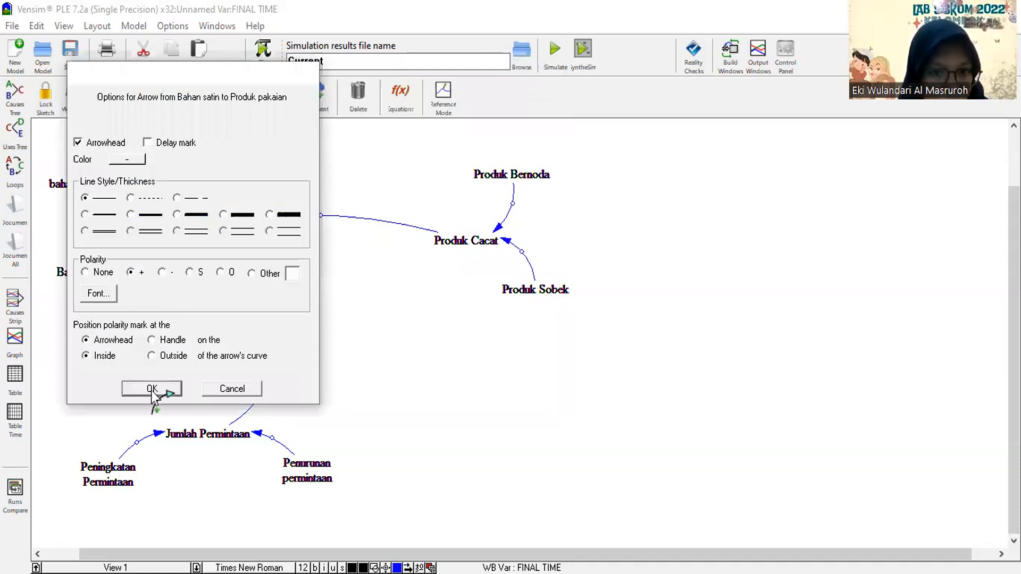
click(153, 390)
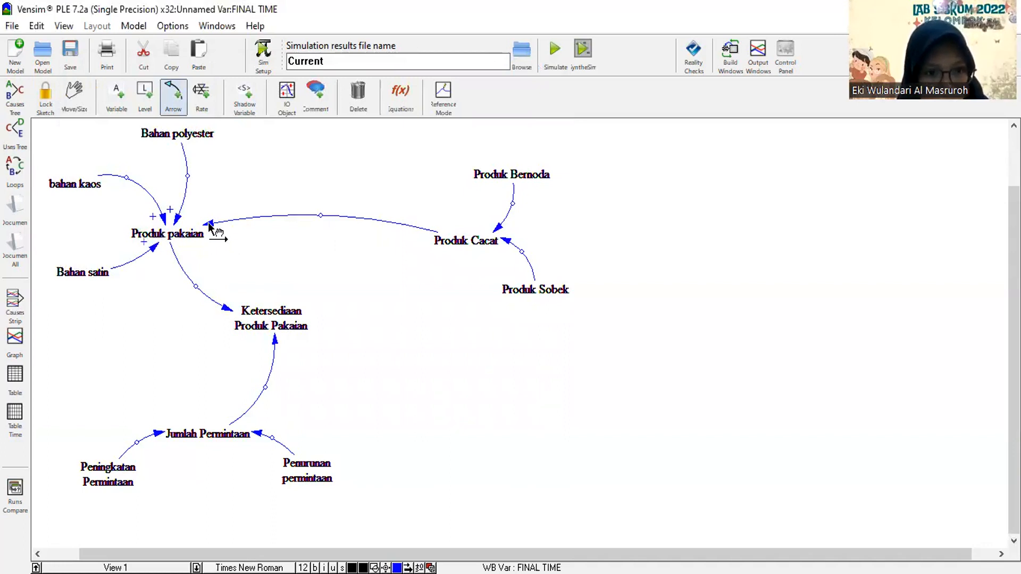
Set the polarity of the arrow from Produk Cacat to Produk pakaian to -.
click(168, 275)
click(167, 388)
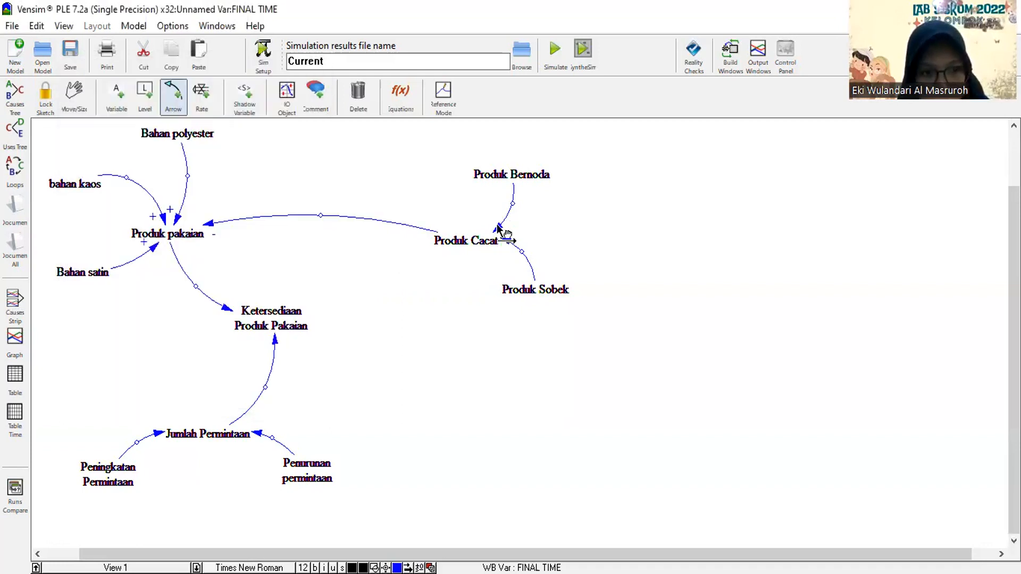
Set the polarity to + on the arrows from Produk Bernoda and Produk Sobek to Produk Cacat.
right_click(497, 224)
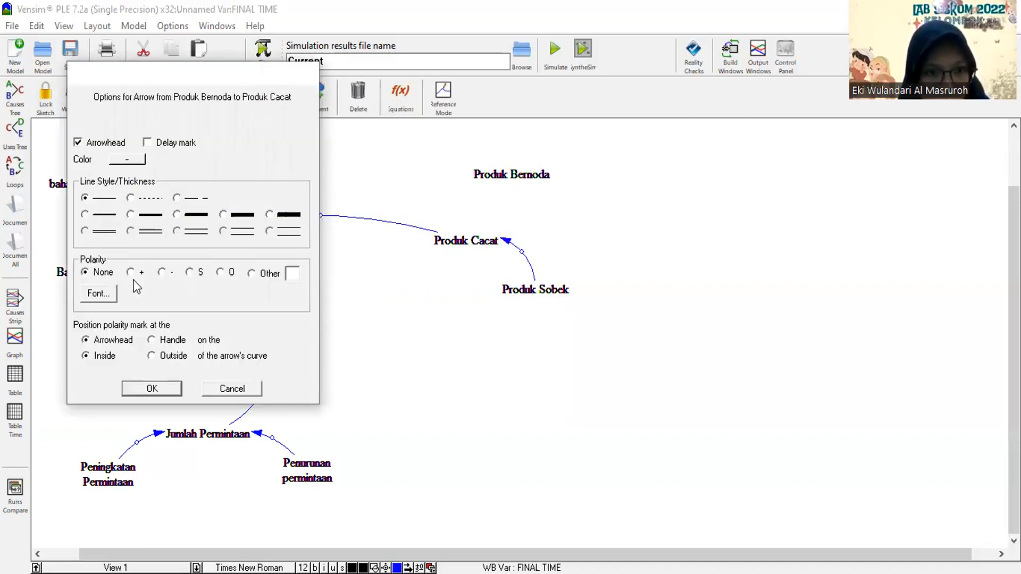
click(144, 396)
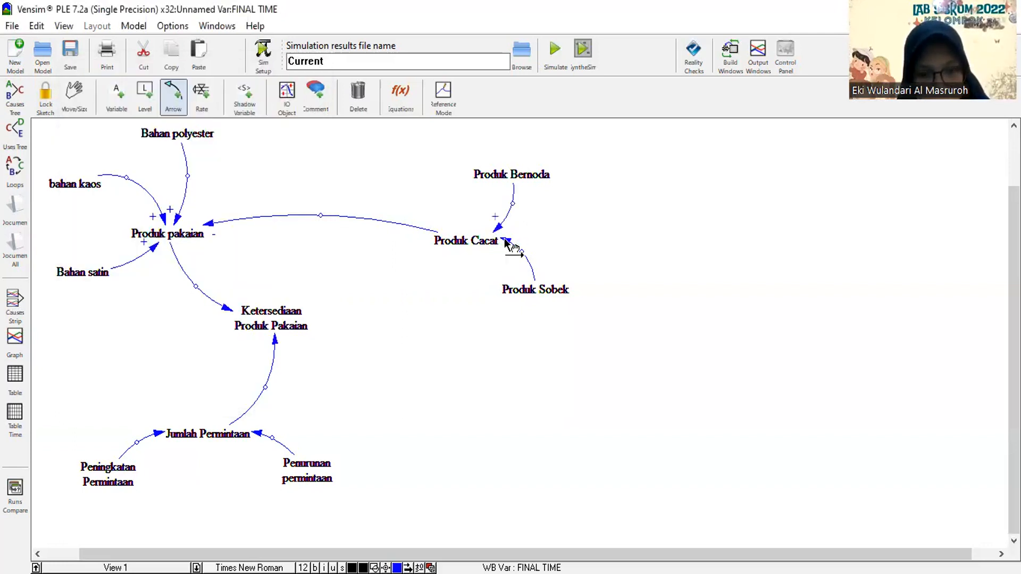
right_click(505, 239)
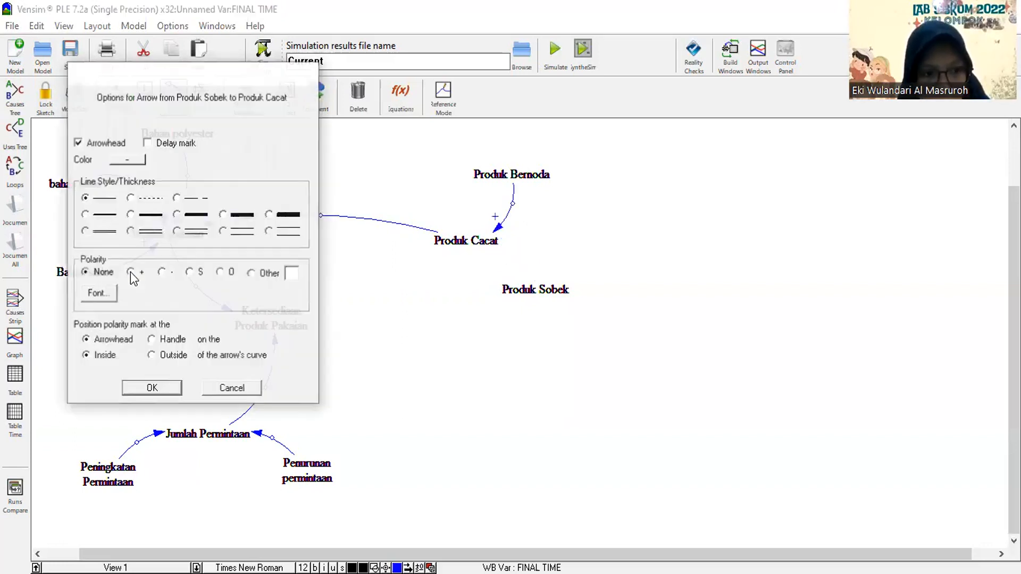
click(161, 390)
Set the polarity of the arrows into Ketersediaan Produk Pakaian: + from Produk pakaian and - from Jumlah Permintaan.
click(228, 314)
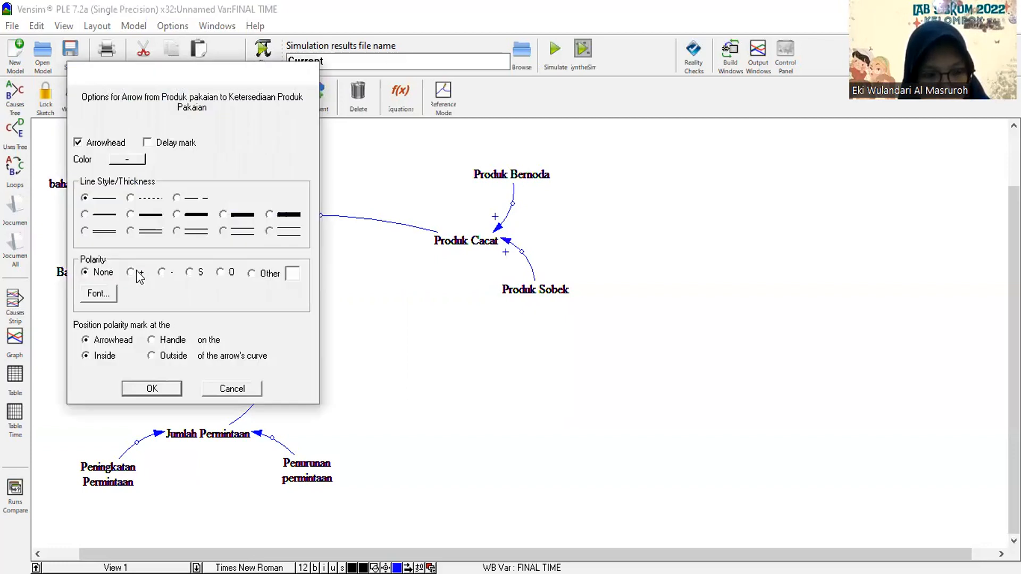
click(130, 272)
click(166, 389)
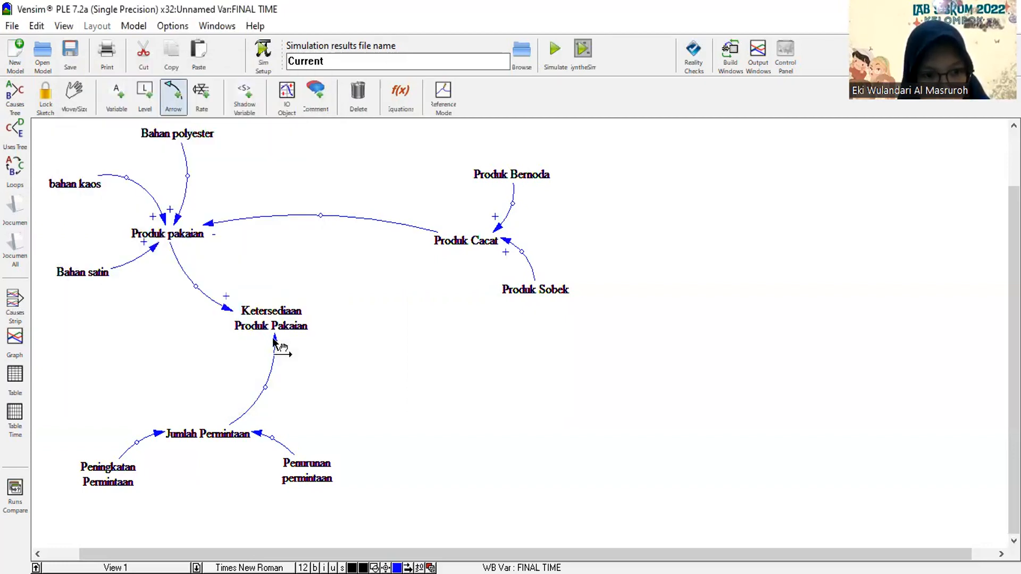
click(161, 273)
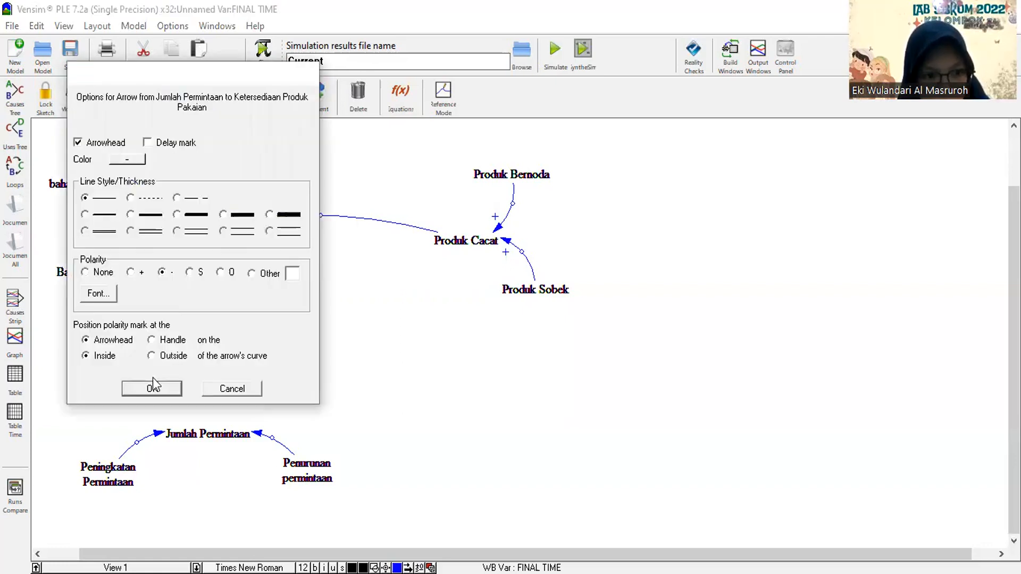
Set the polarity of the arrows into Jumlah Permintaan: + from Peningkatan Permintaan and - from Penurunan permintaan.
right_click(154, 432)
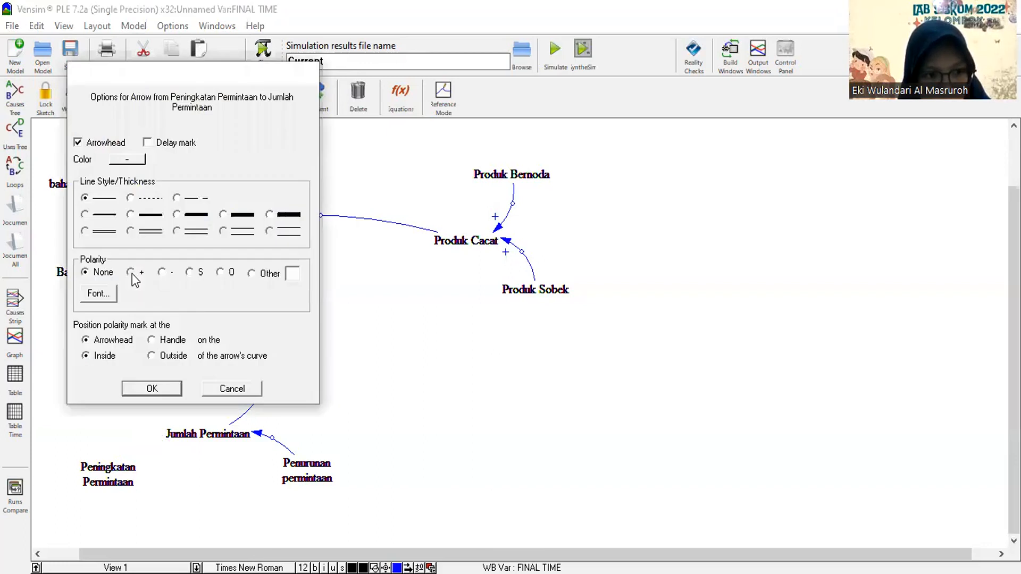
click(152, 389)
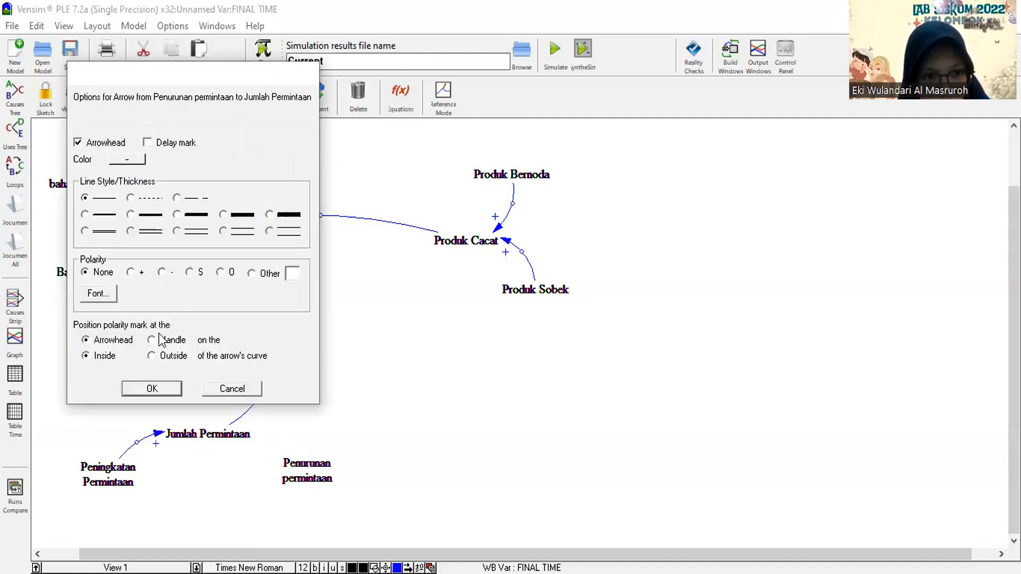
click(166, 385)
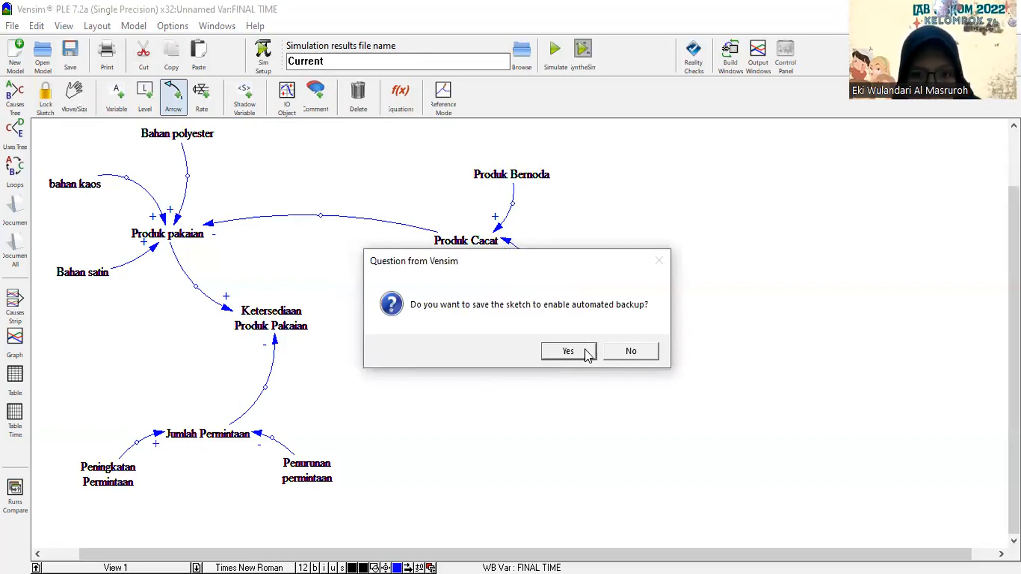
click(587, 355)
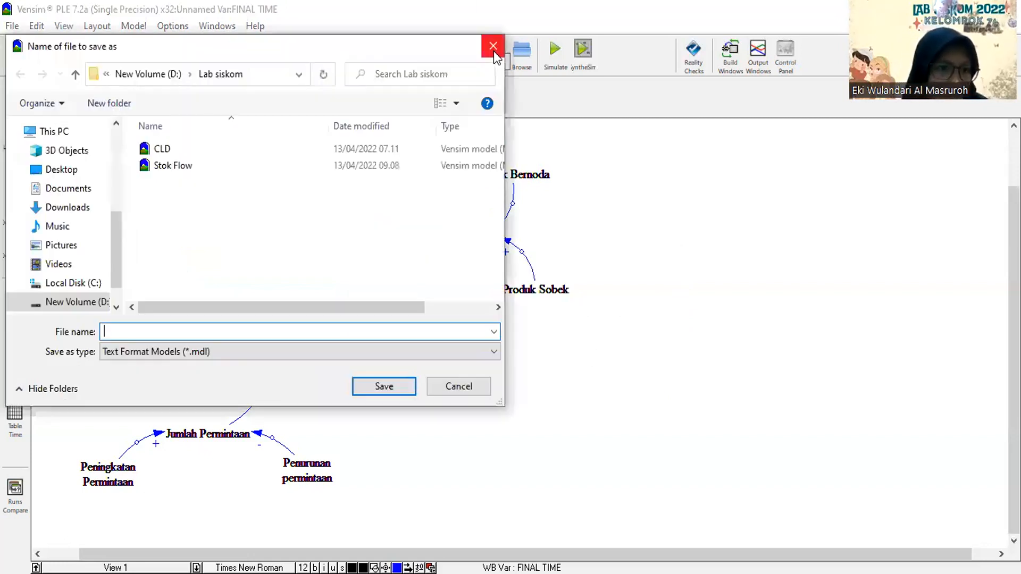
key(Escape)
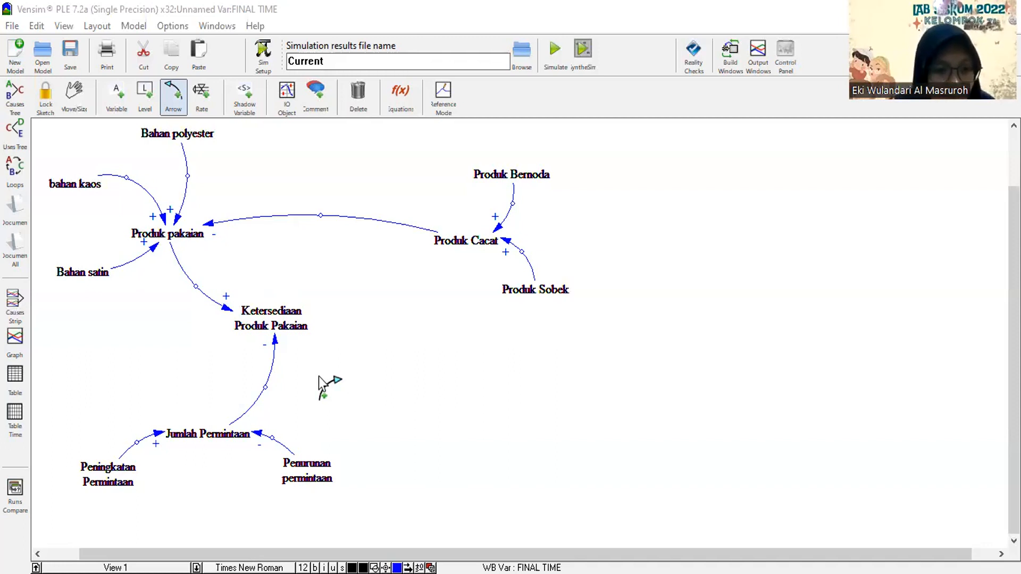
Show the arrow colour choices in the sketch's view defaults and accept the settings.
click(76, 106)
key(ctrl+a)
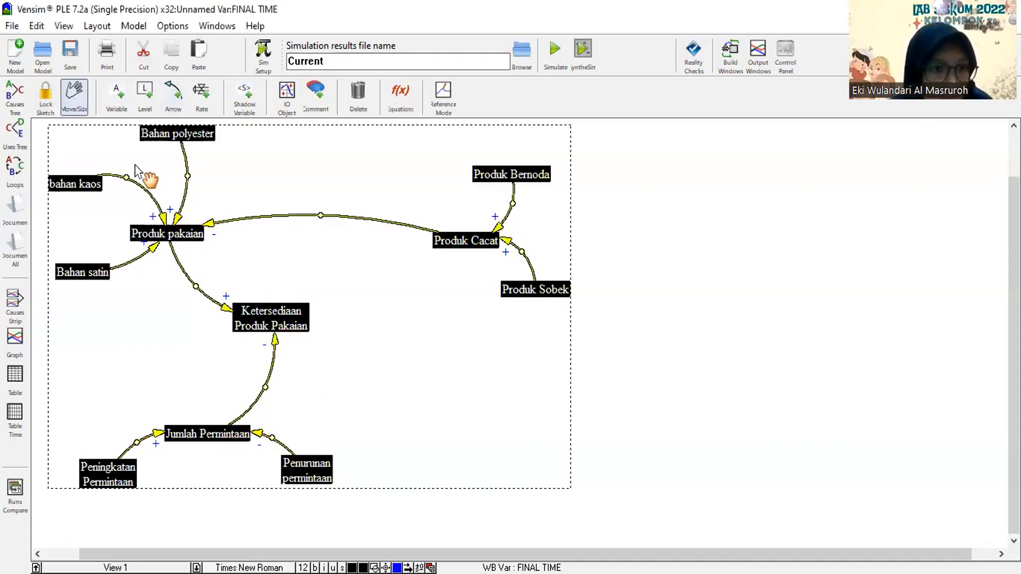
click(137, 171)
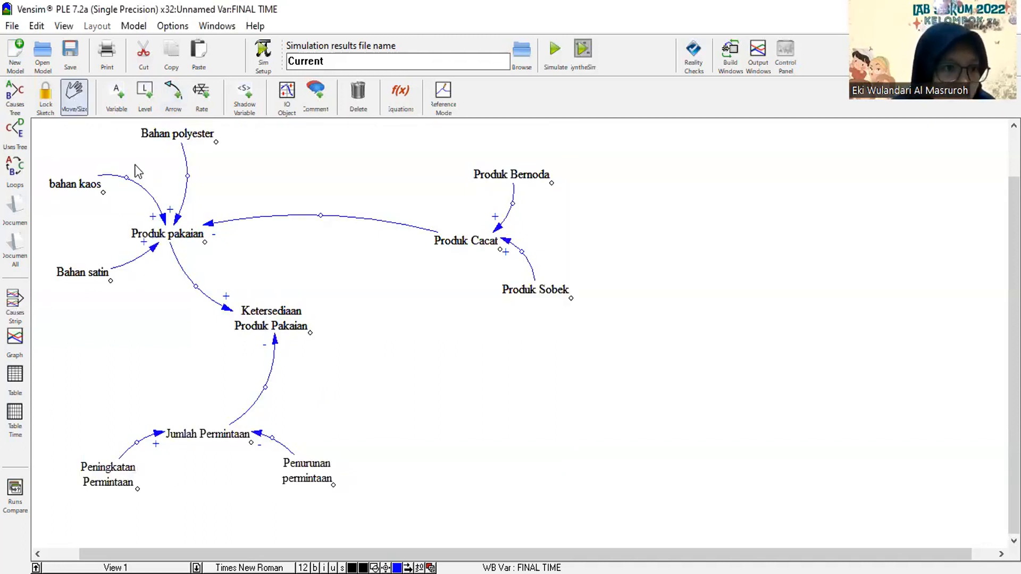
right_click(125, 131)
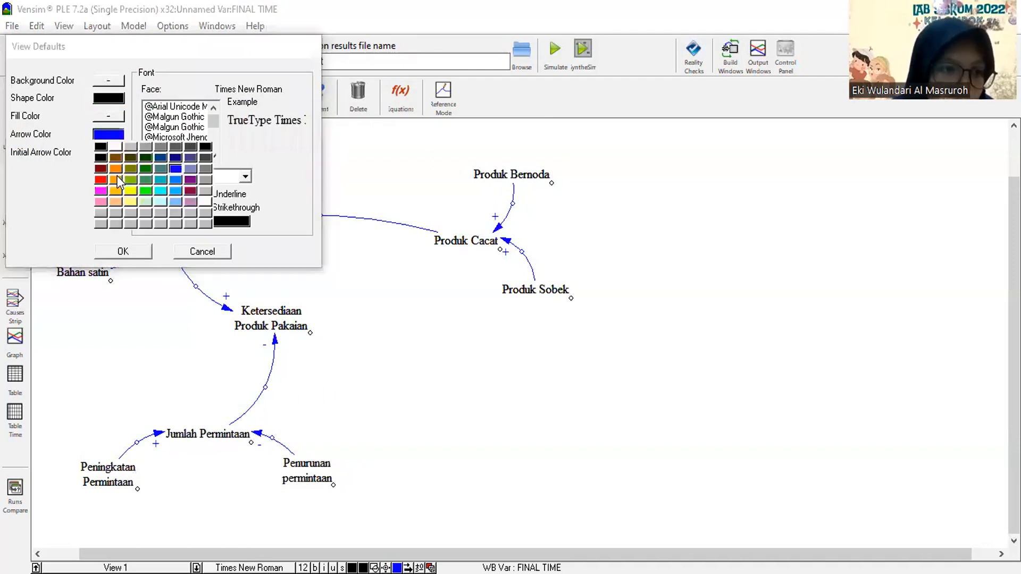
click(123, 252)
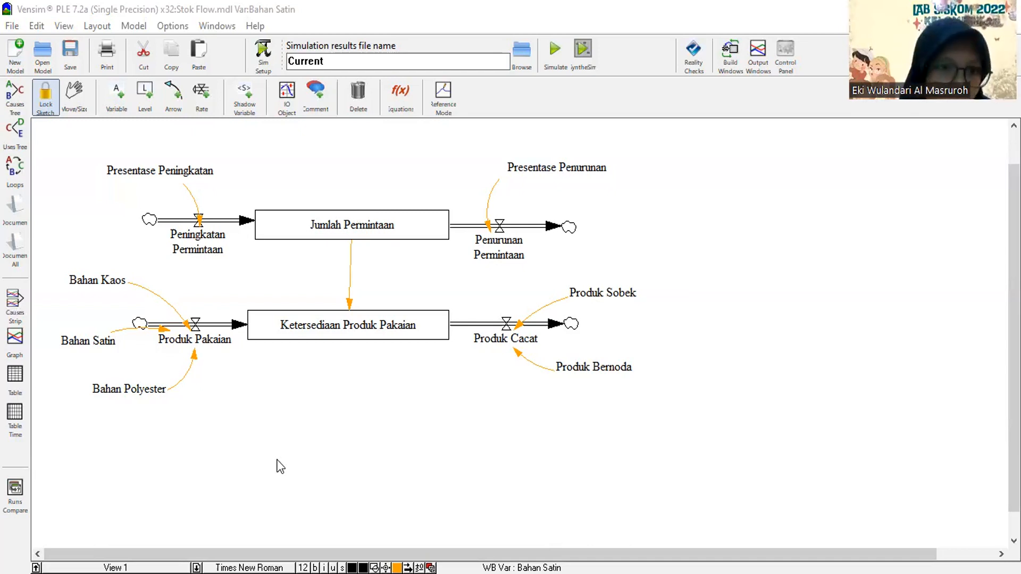
Review the equation and units of Presentase Peningkatan in the Stok Flow model.
click(409, 110)
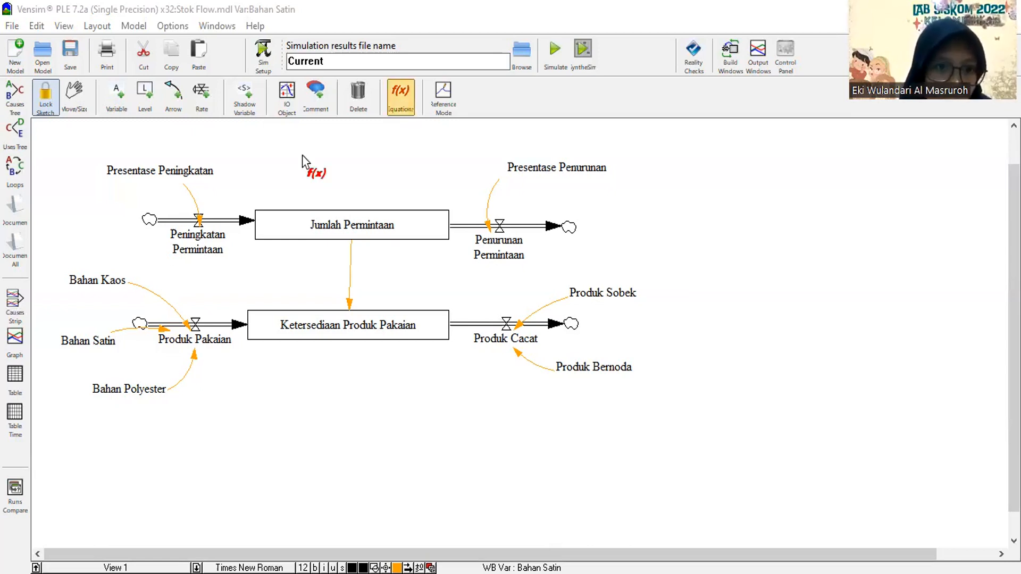
click(158, 171)
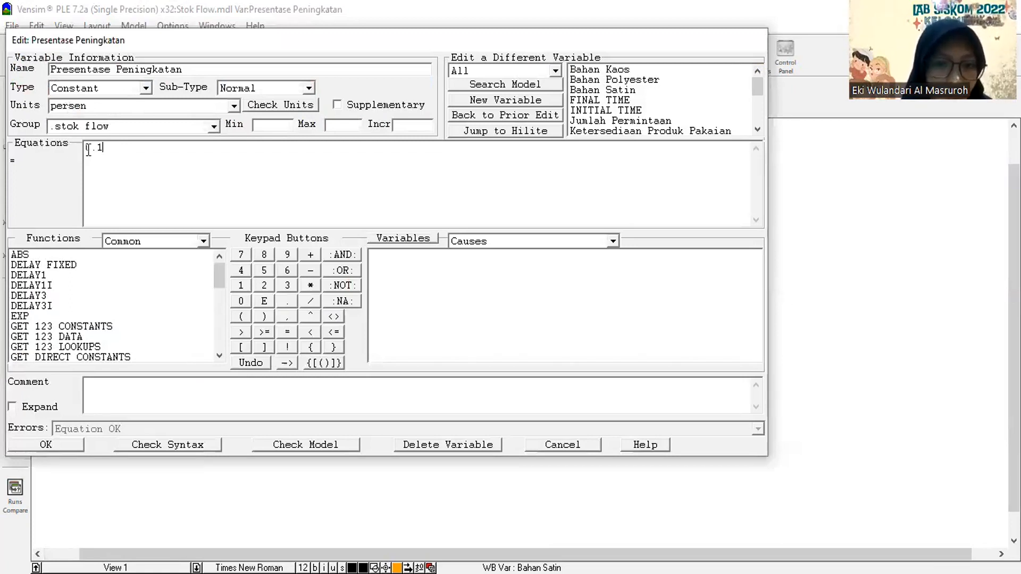
click(64, 442)
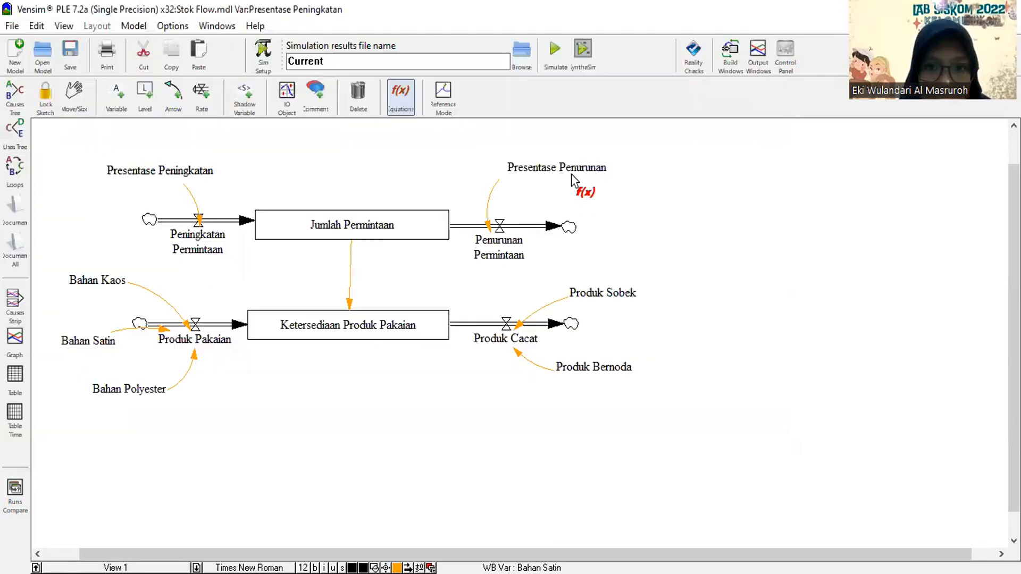
Set the equation of the constant Presentase Penurunan to 0.1.
click(570, 174)
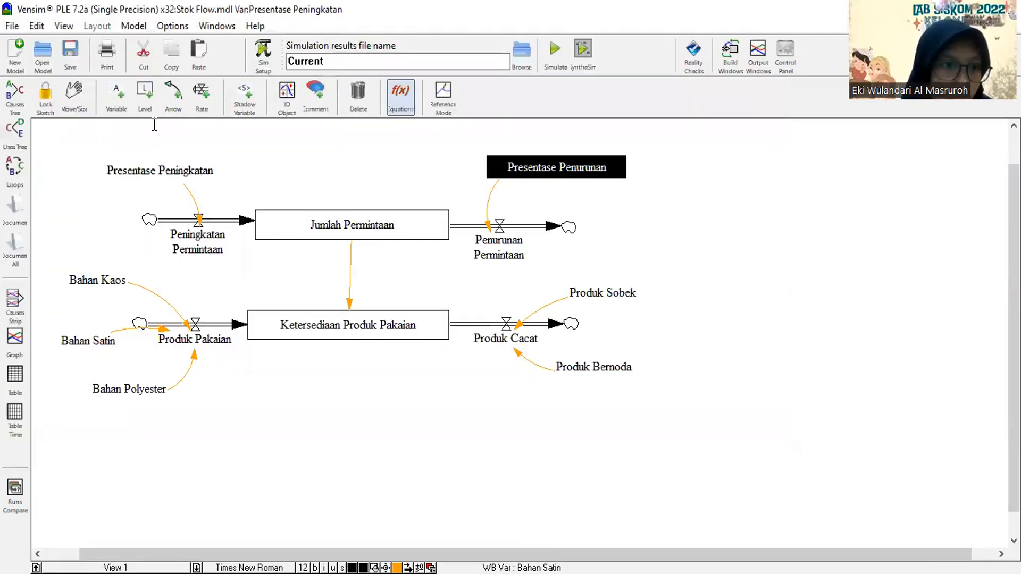
key(BackSpace)
text(1)
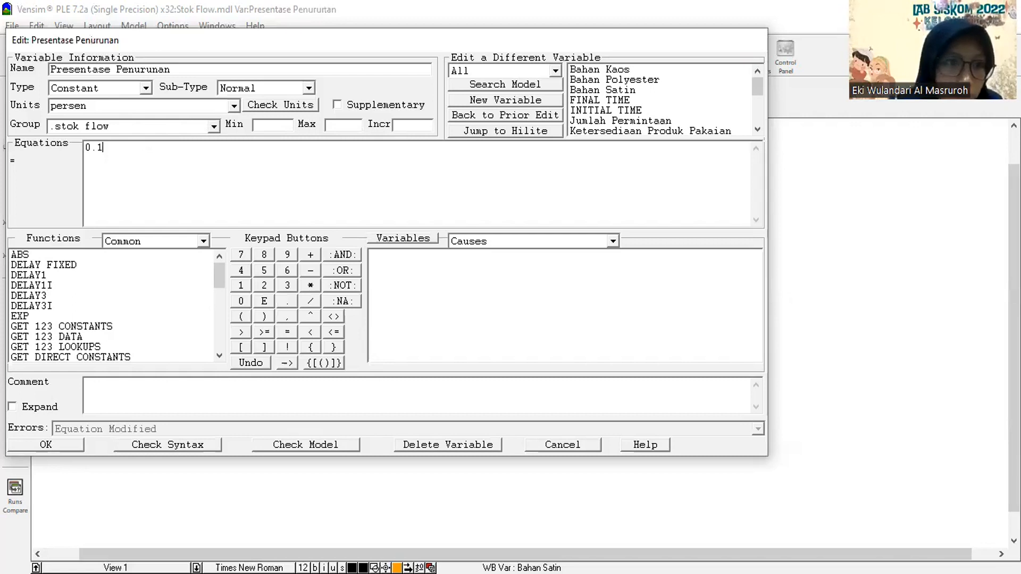
click(65, 448)
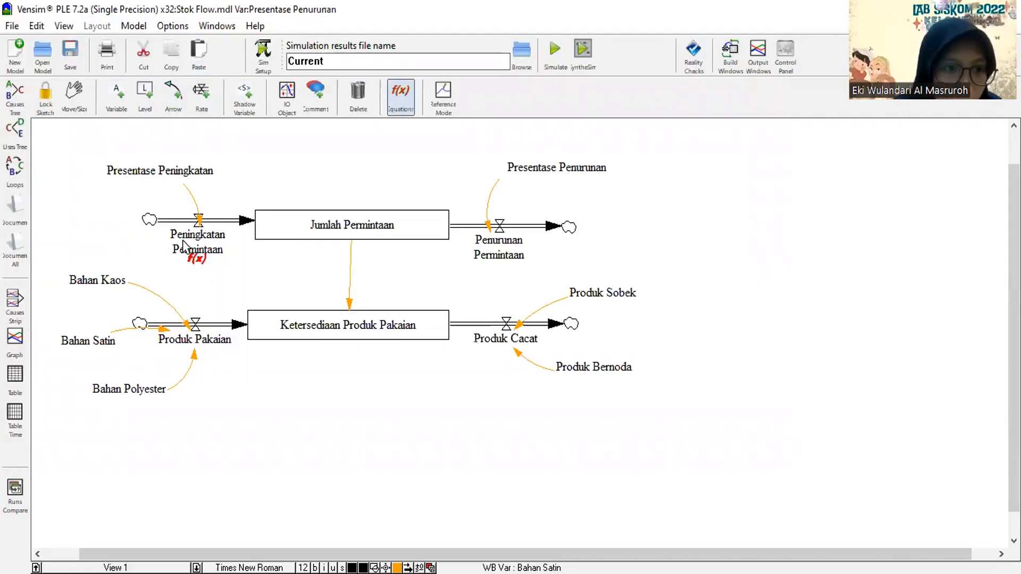
Review the equations of Peningkatan Permintaan, Penurunan Permintaan and Jumlah Permintaan, including the initial value of Jumlah Permintaan.
click(184, 246)
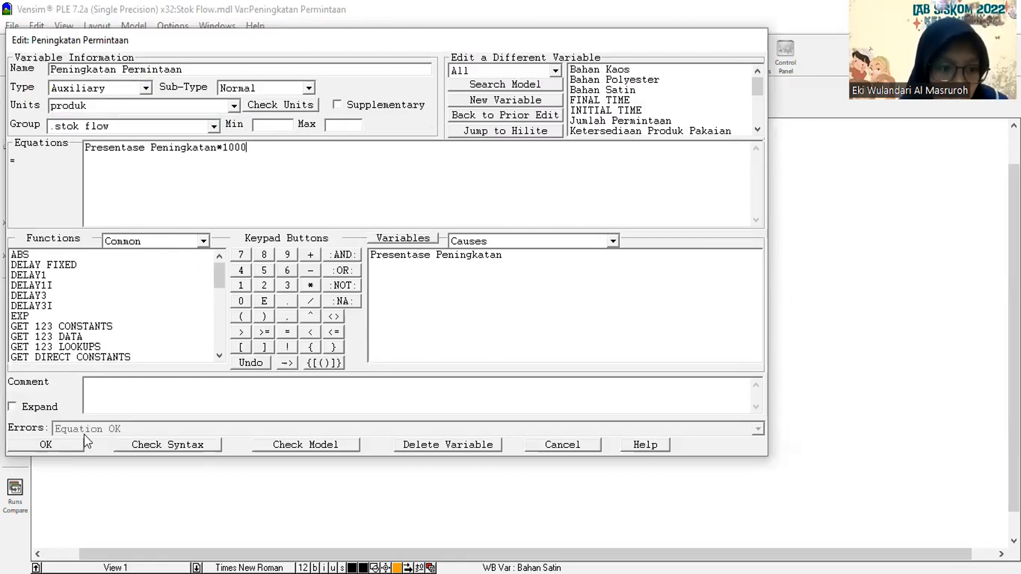
click(69, 446)
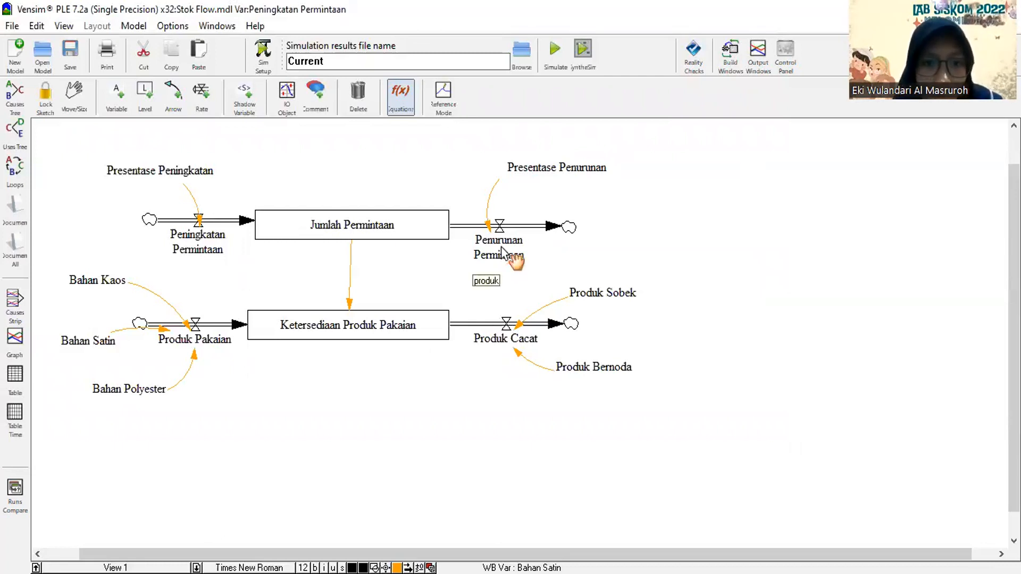
click(503, 252)
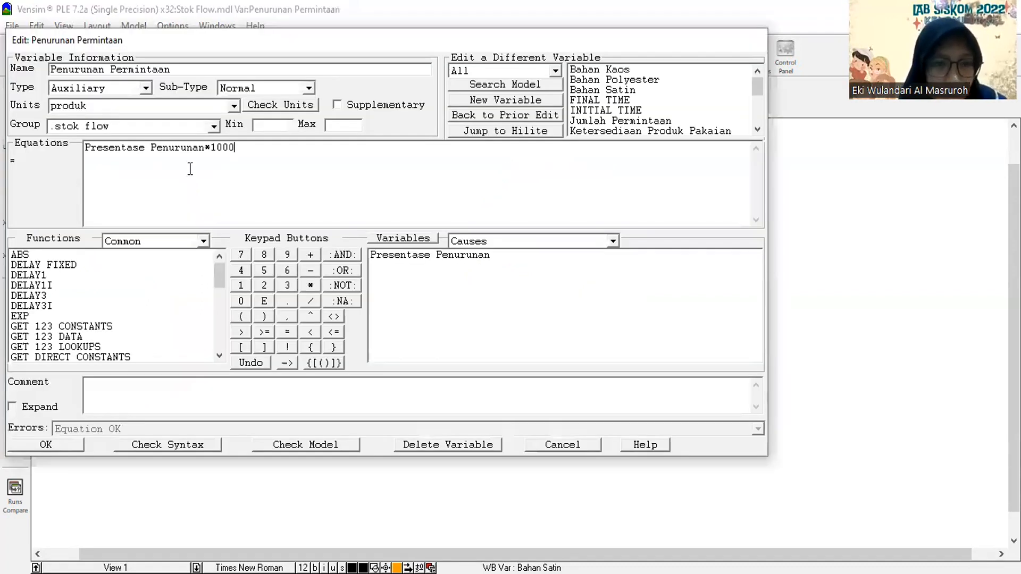
click(69, 446)
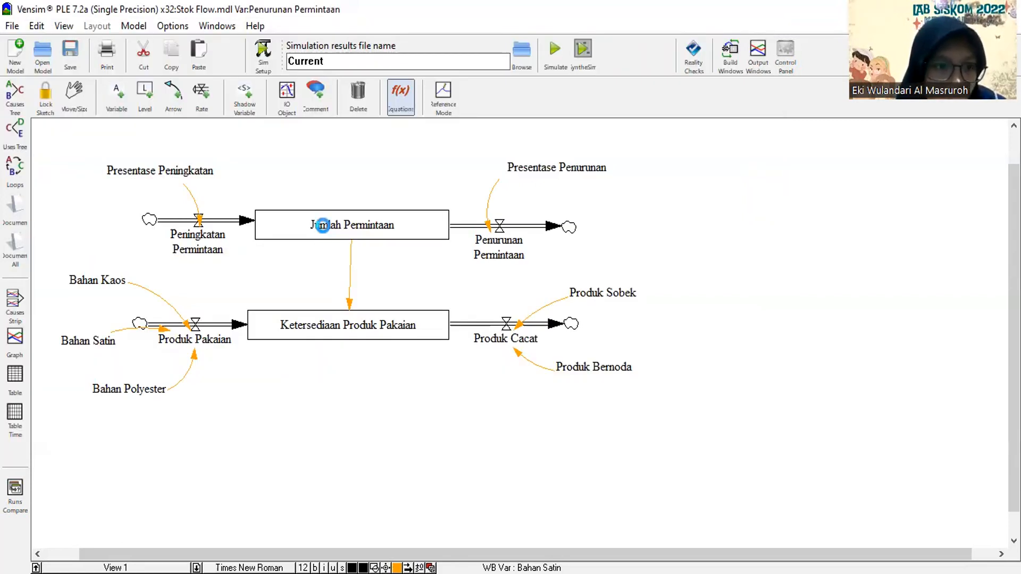
click(326, 232)
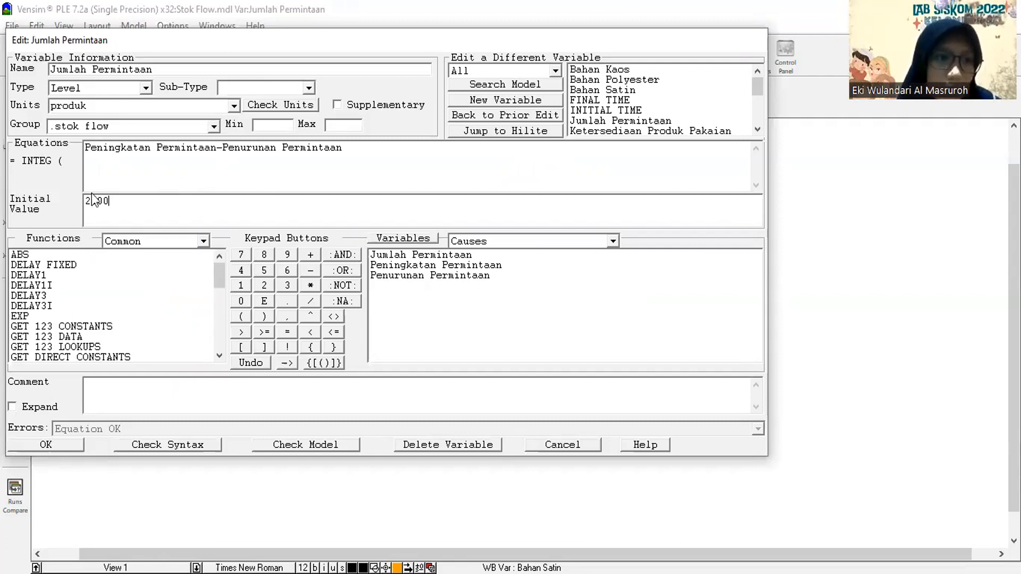
click(53, 444)
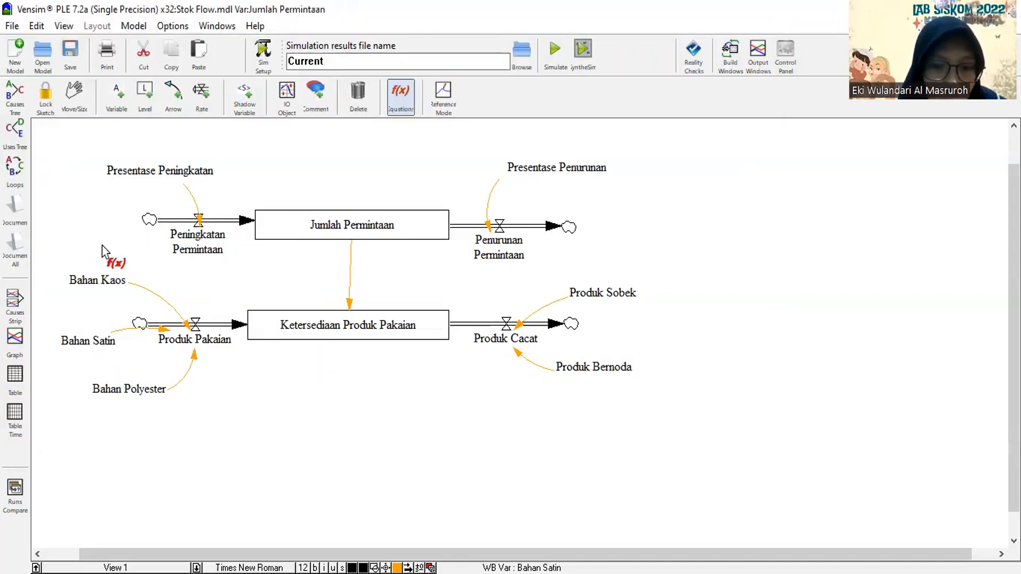
Check the equation of Bahan Kaos and set the equation of Bahan Satin to 0.2*2000.
click(102, 276)
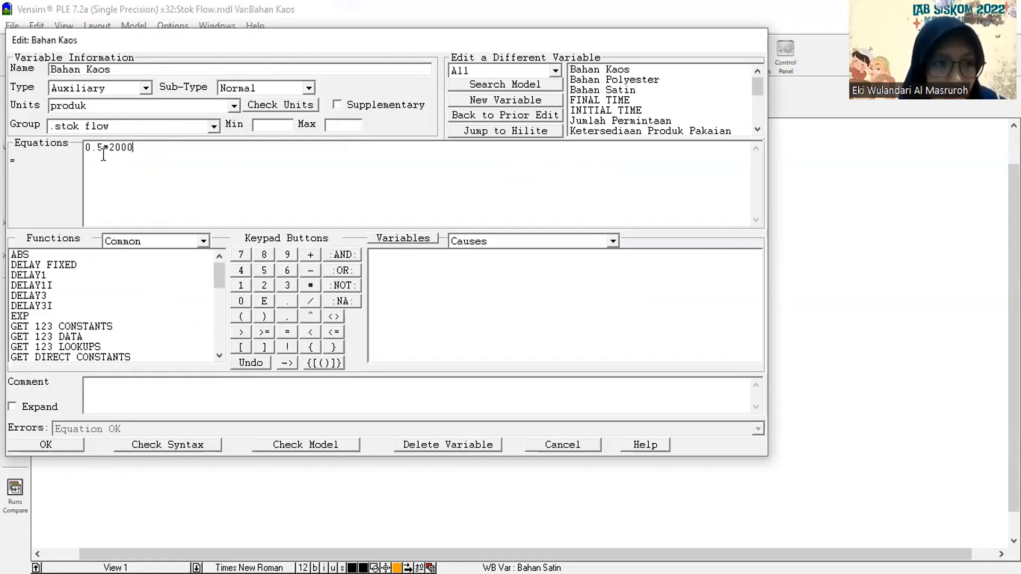
click(74, 445)
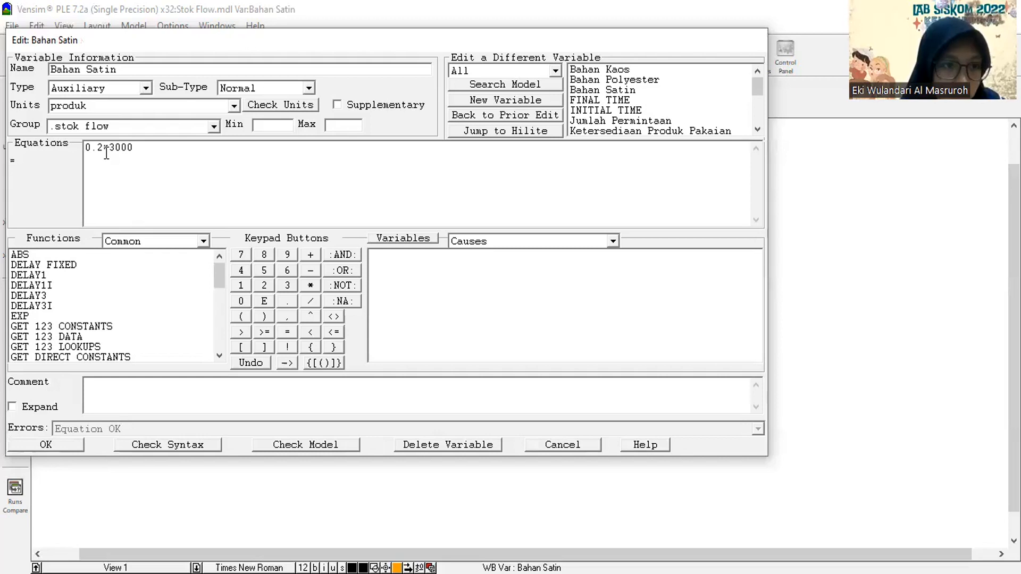
click(62, 445)
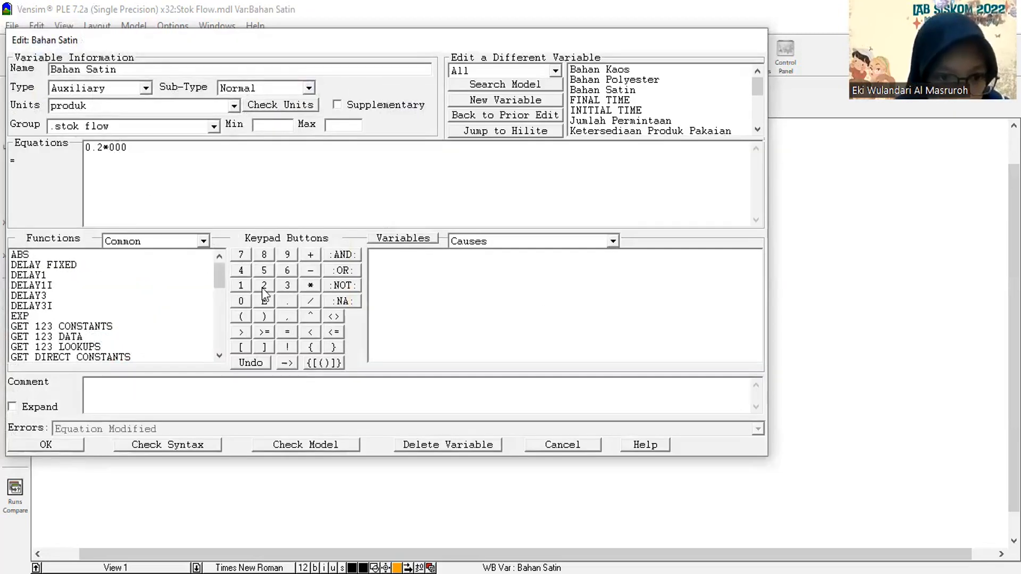
click(265, 287)
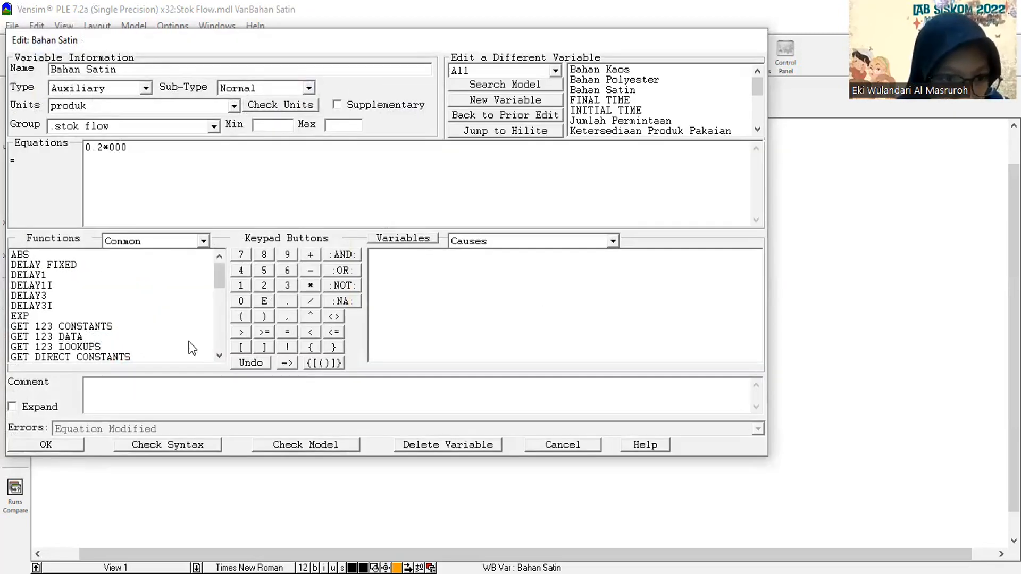
click(64, 447)
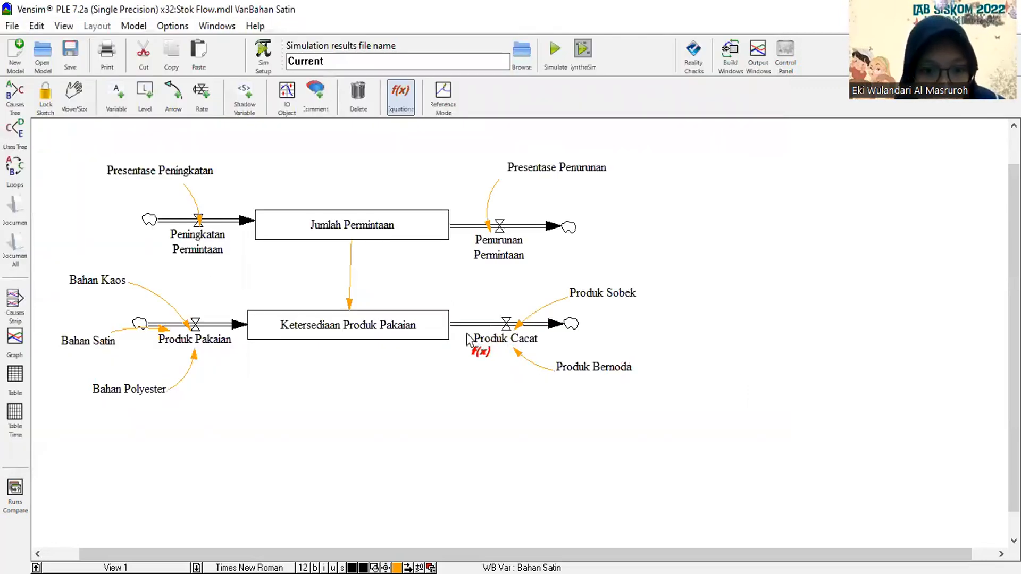
Review the equations and units of Produk Pakaian, Produk Sobek and Produk Bernoda.
click(219, 342)
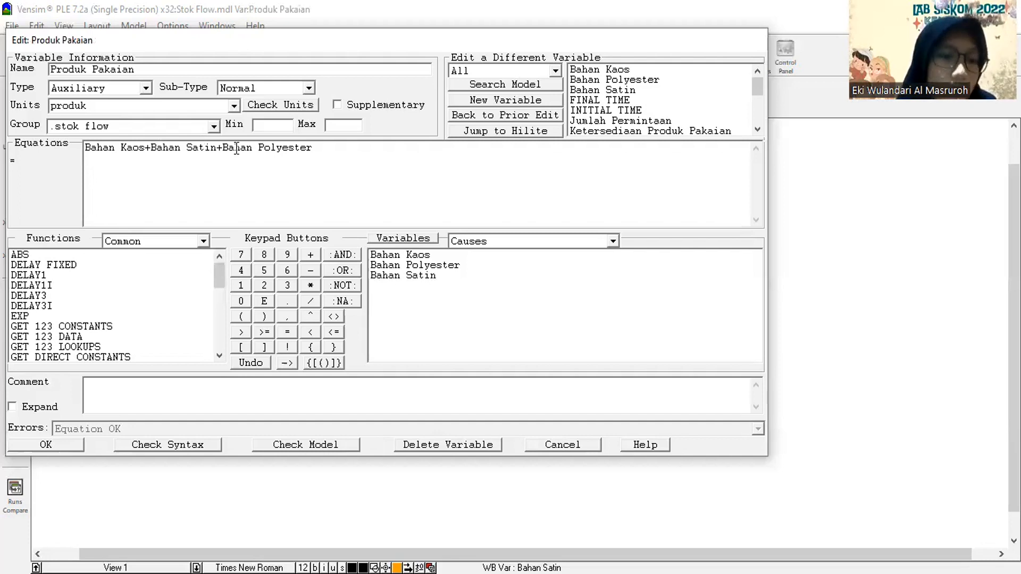
click(59, 449)
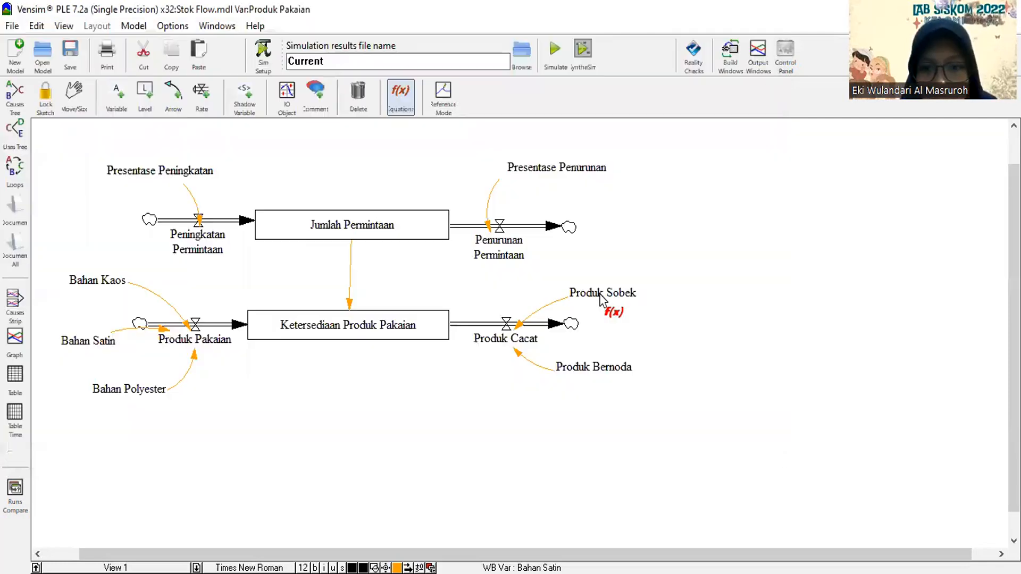
click(601, 300)
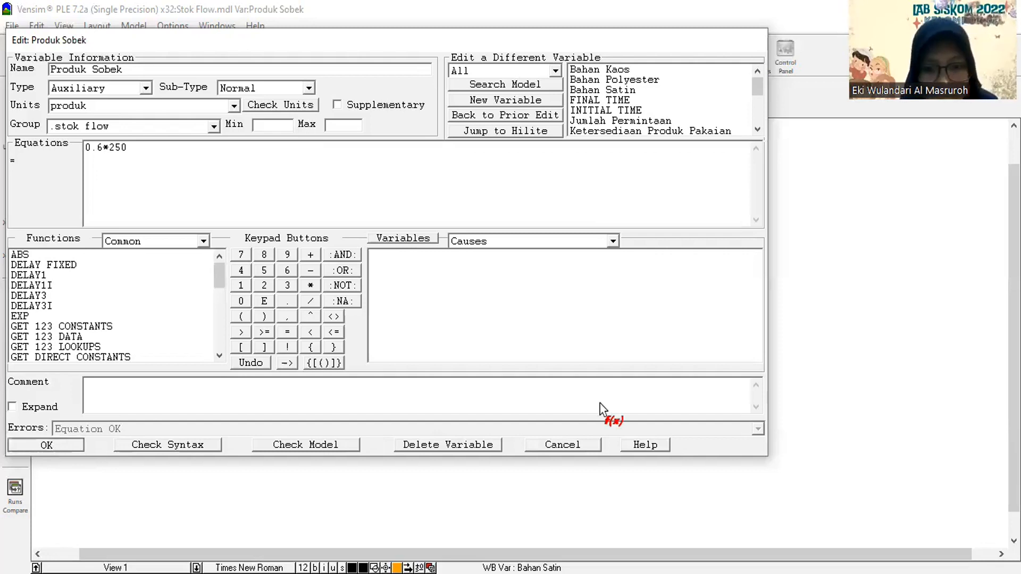
key(Return)
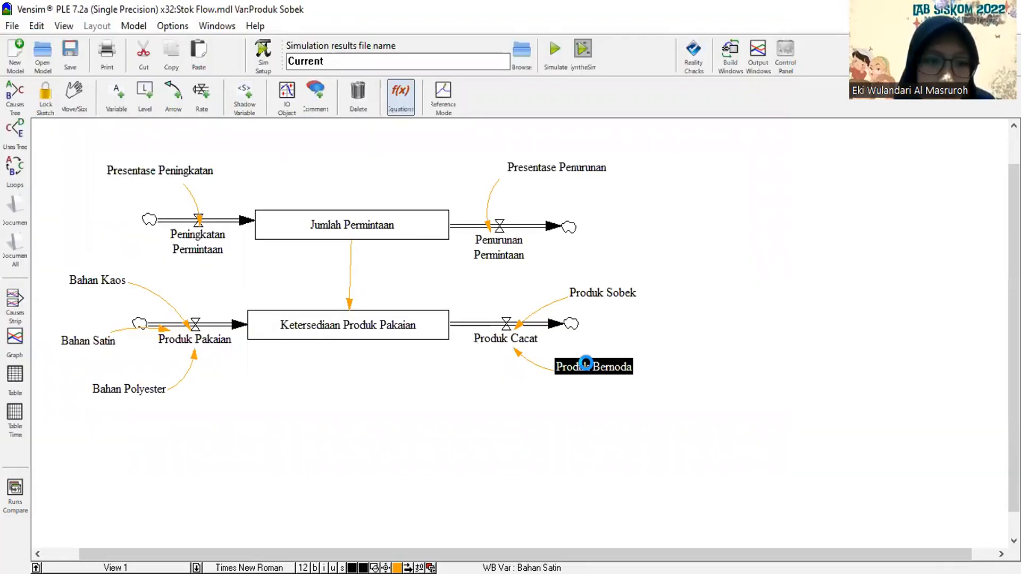
click(586, 363)
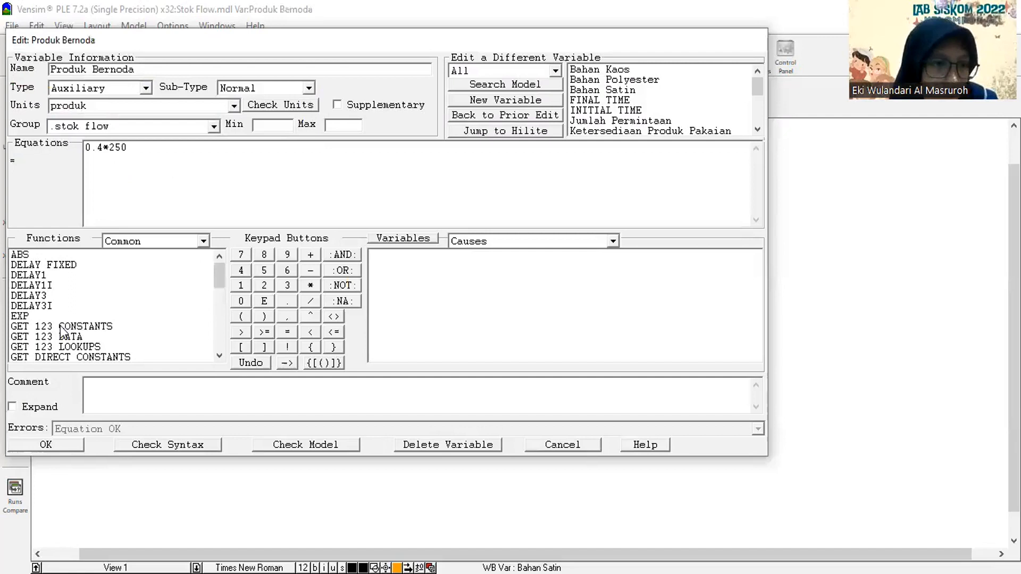
click(44, 441)
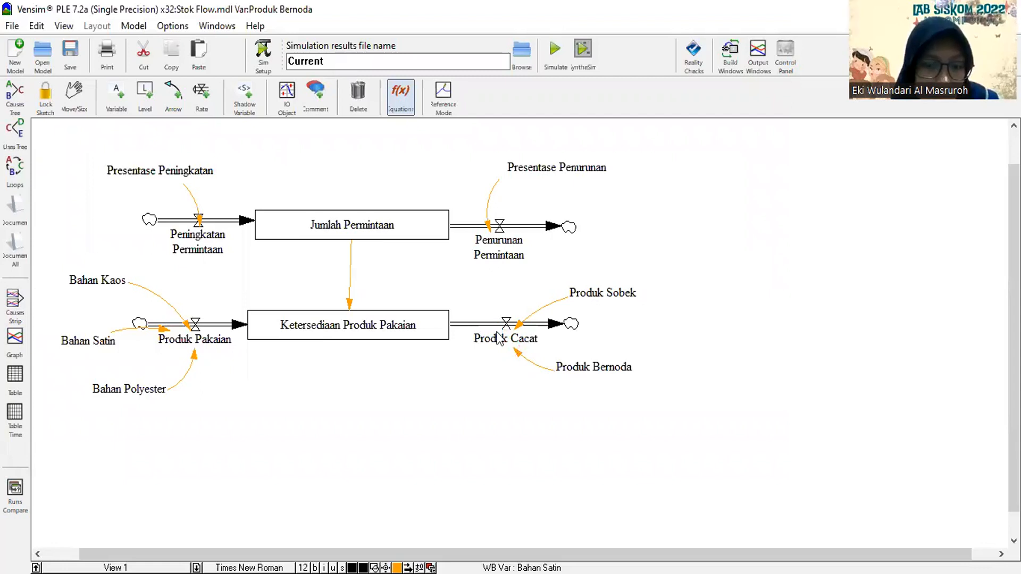
Review the equations of Produk Cacat and Ketersediaan Produk Pakaian, including the initial value of Ketersediaan Produk Pakaian.
click(499, 338)
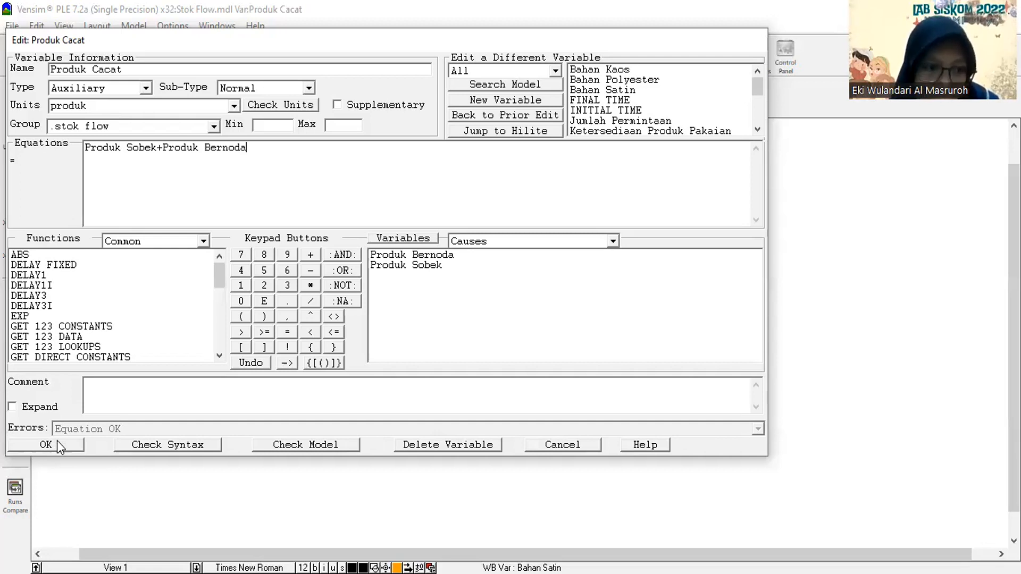
key(Return)
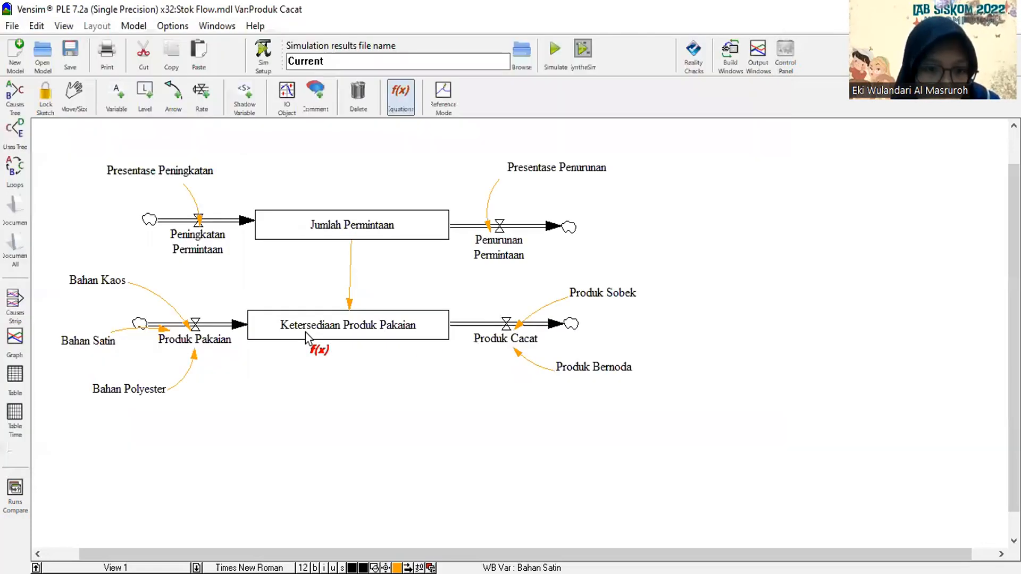
click(345, 327)
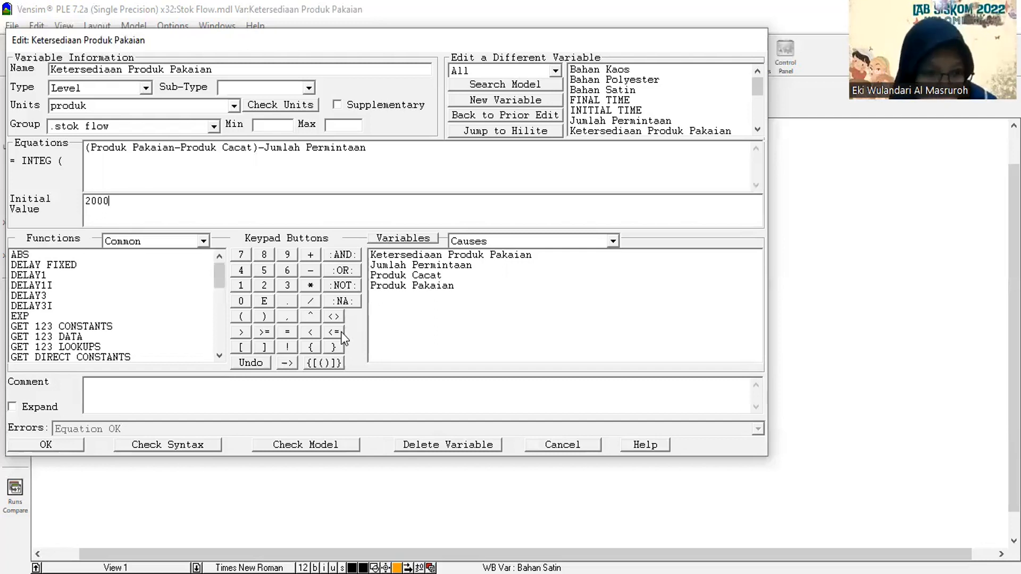
click(69, 439)
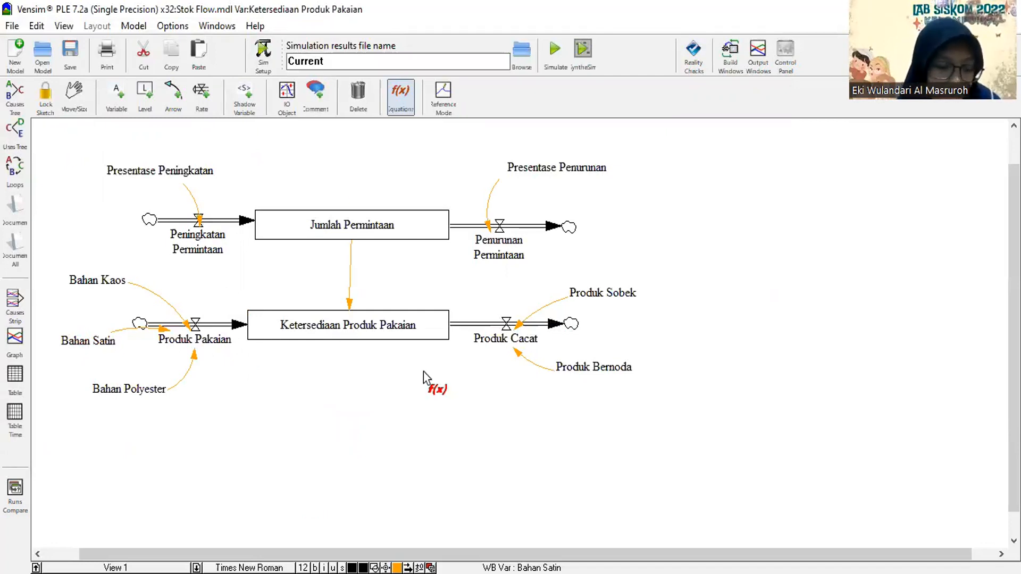
Run the simulation of the stock-and-flow model, overwriting the existing Current dataset.
key(ctrl+a)
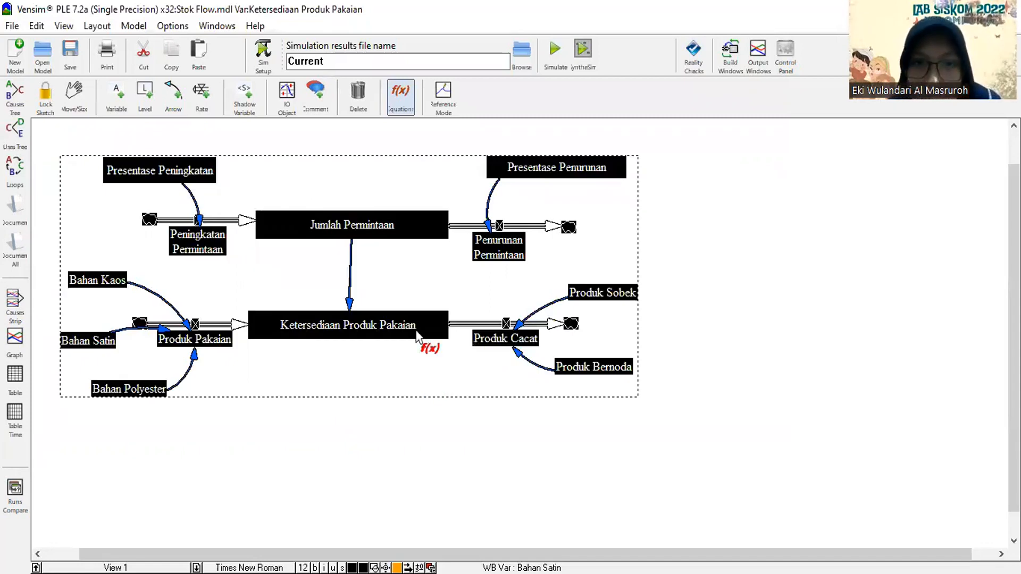
click(555, 53)
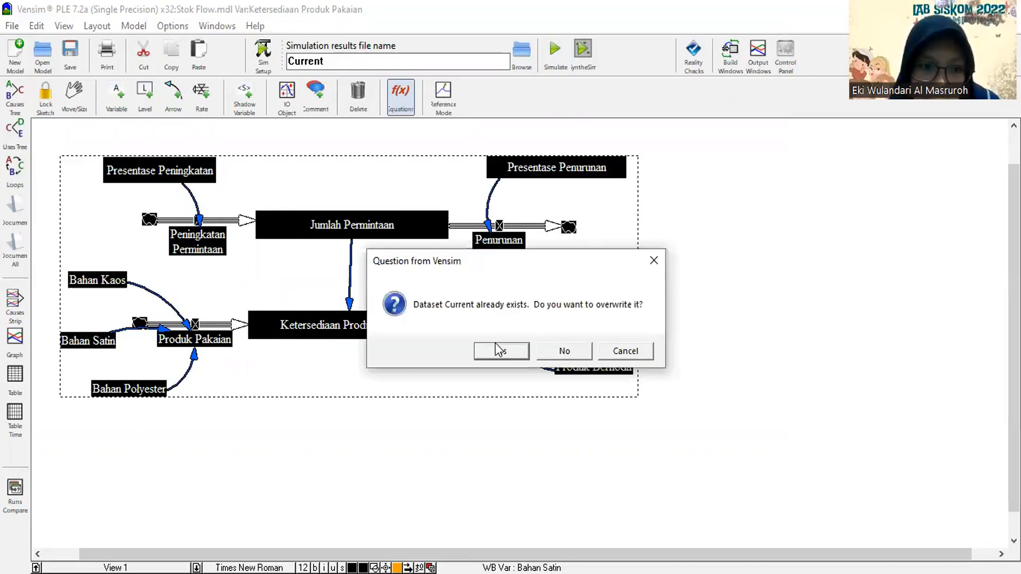
click(495, 344)
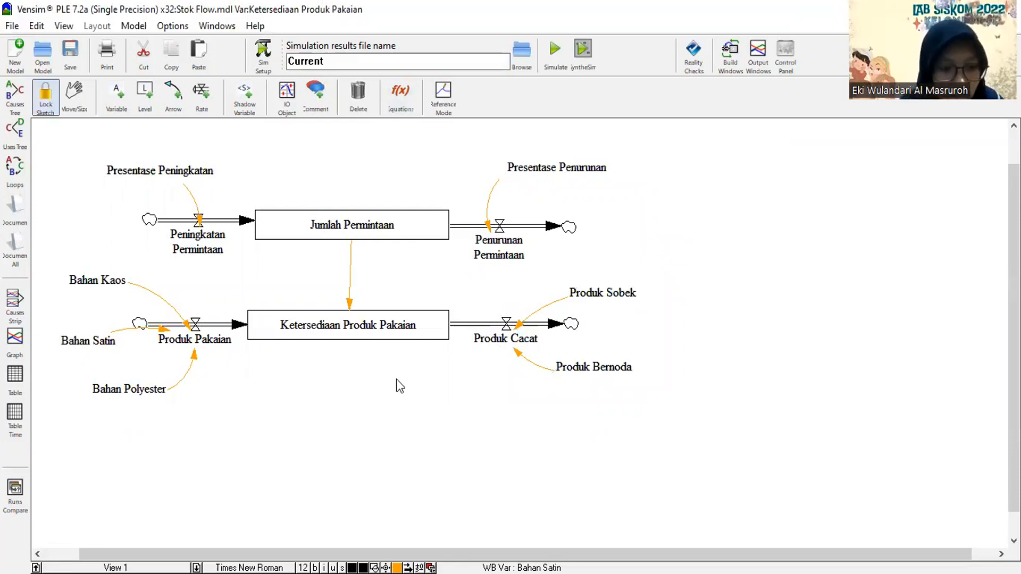
Examine the simulation results of all model variables as a graph and as a table, and clear the selection.
key(ctrl+a)
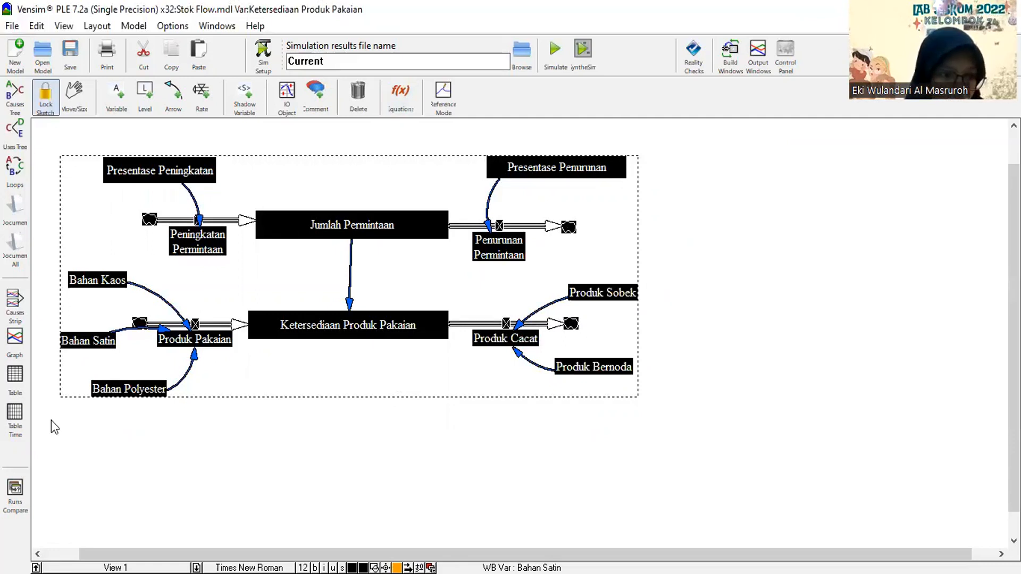
click(14, 341)
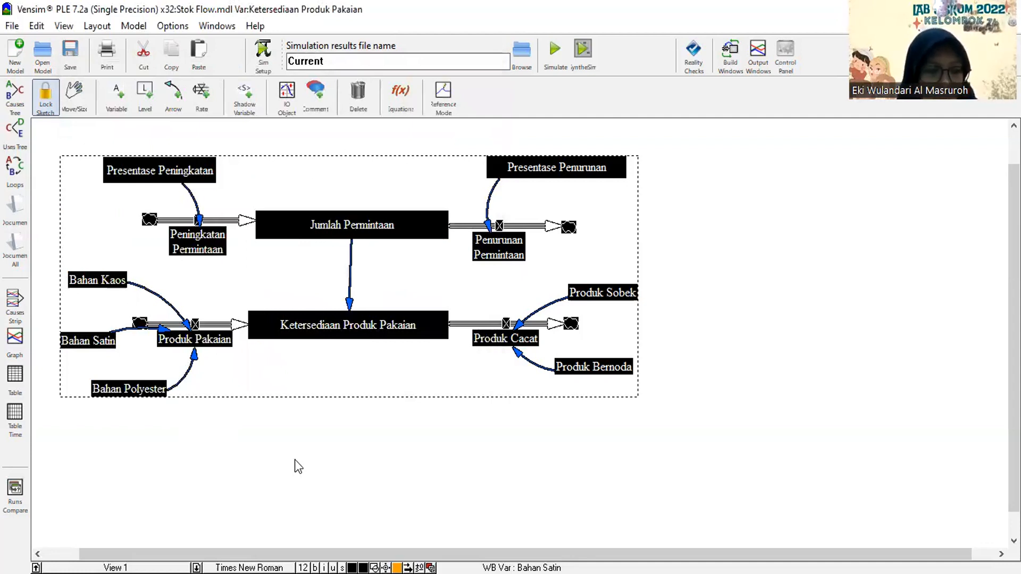
click(15, 385)
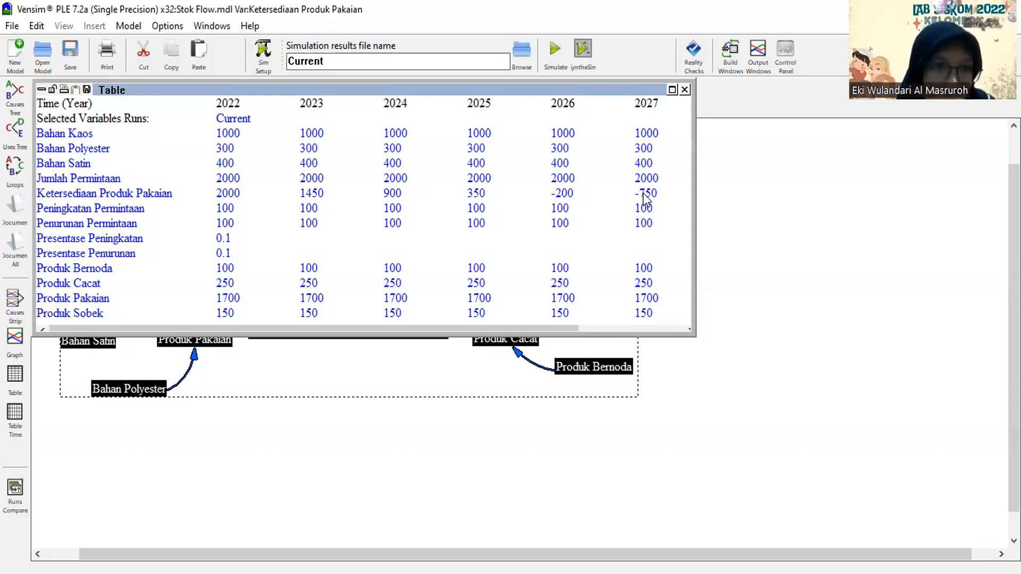
click(685, 91)
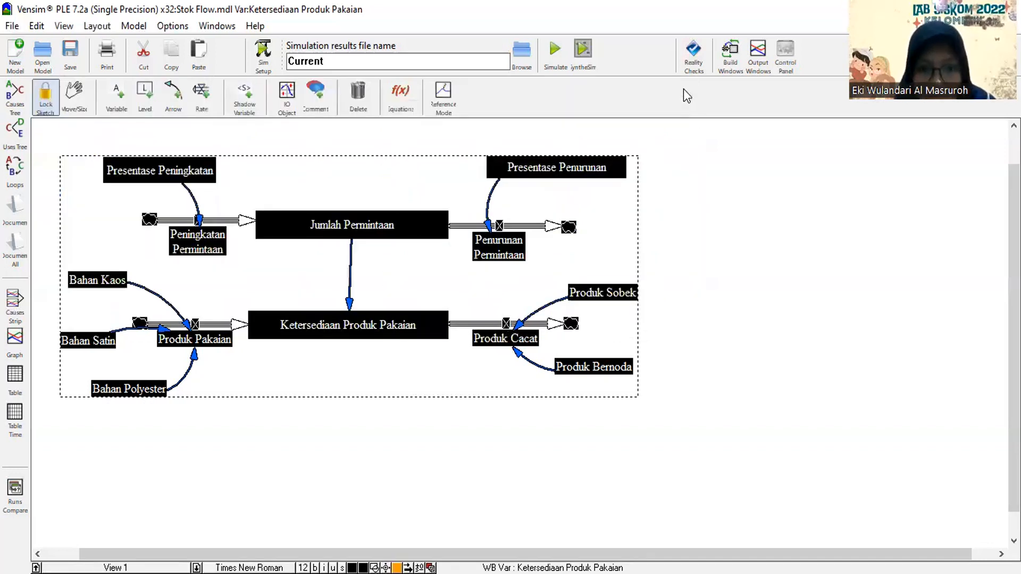
click(701, 200)
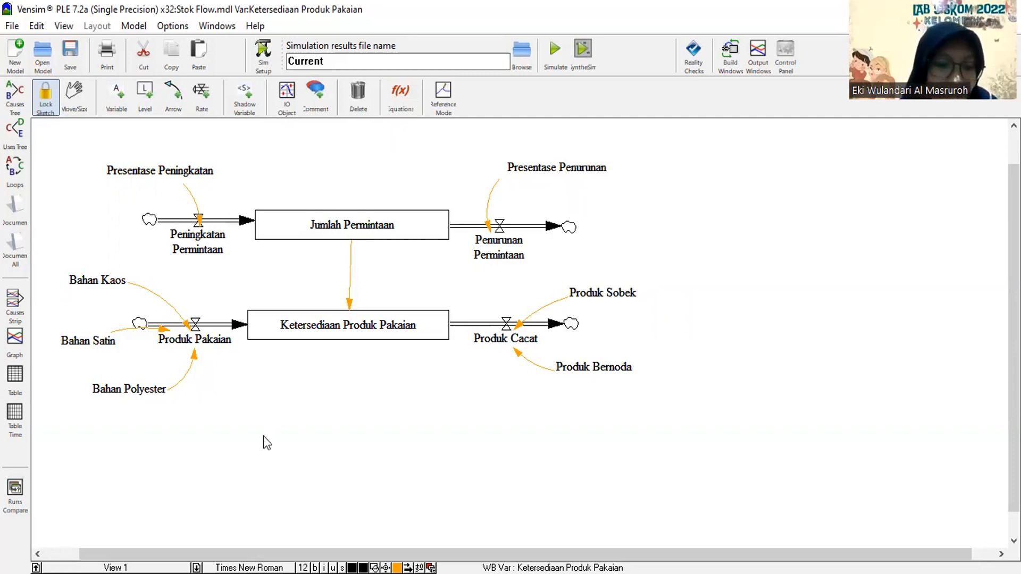
key(alt+Tab)
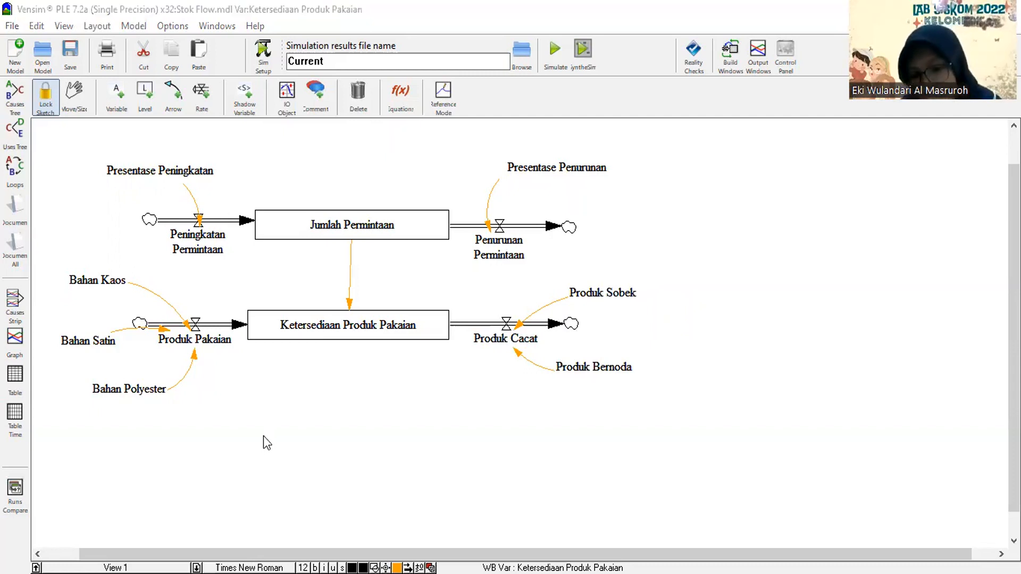